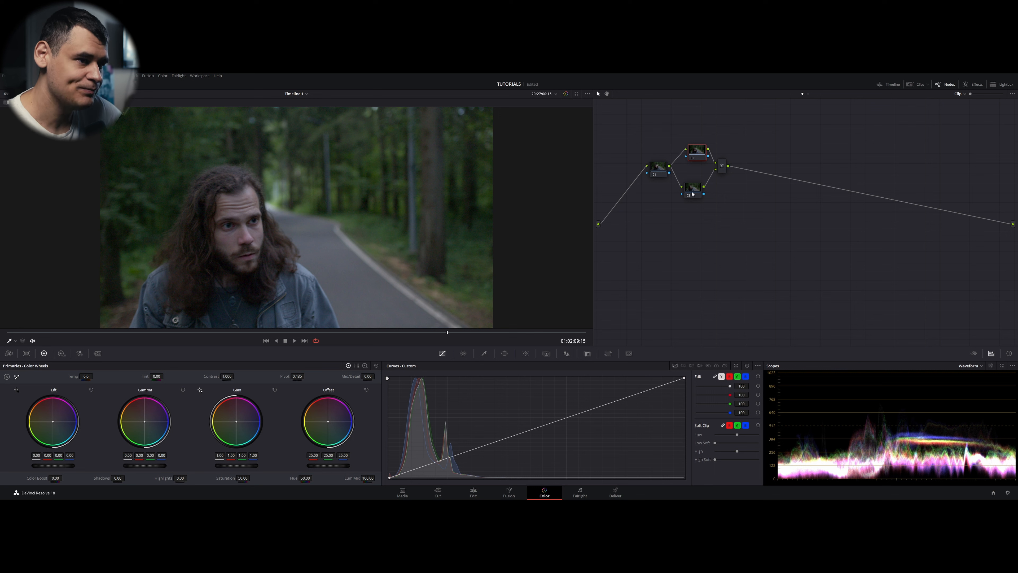
Set the lower parallel node's saturation to 0 and its contrast to 1.288
drag(692, 193, 695, 194)
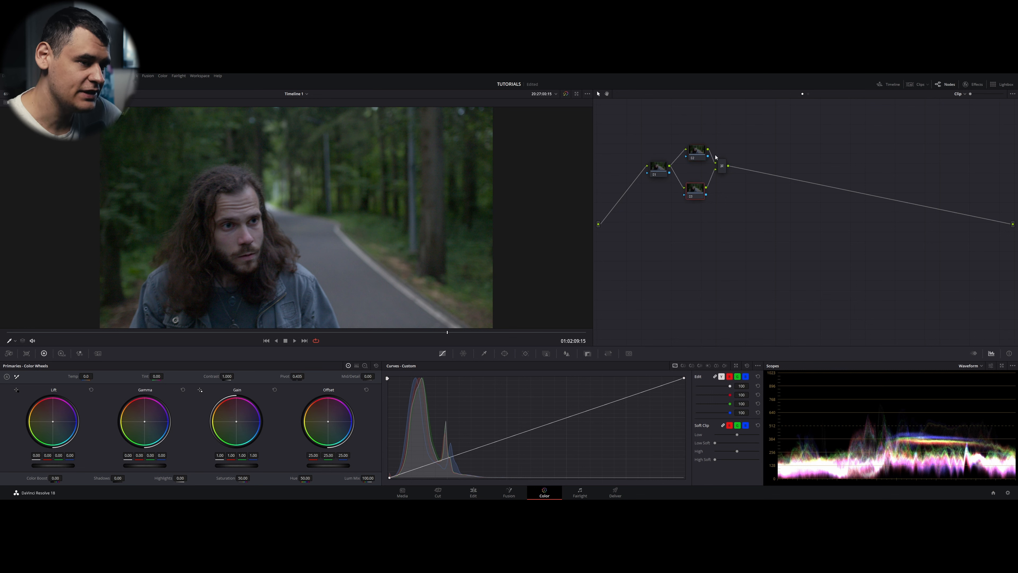
click(720, 170)
click(697, 193)
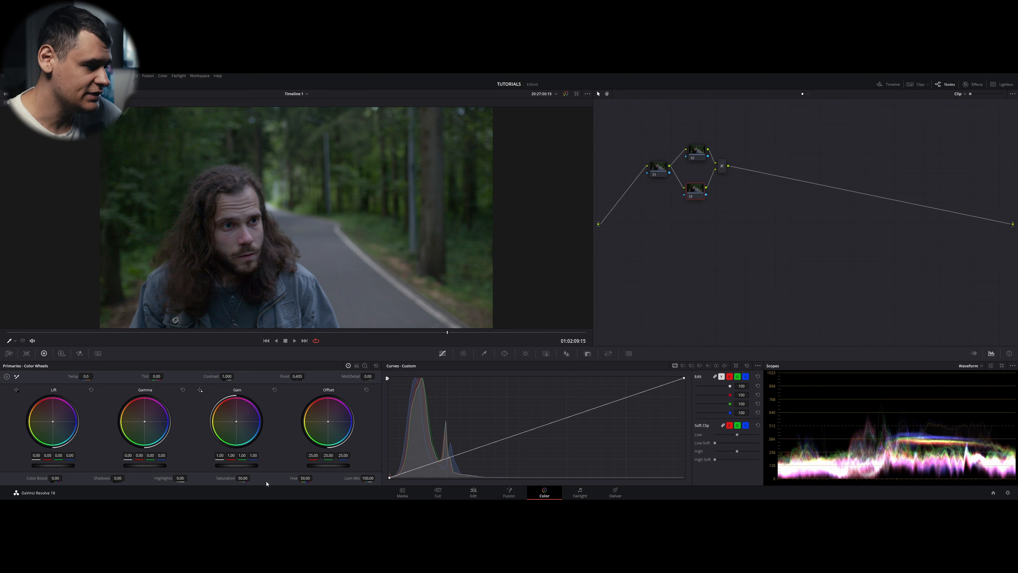
drag(242, 477, 243, 478)
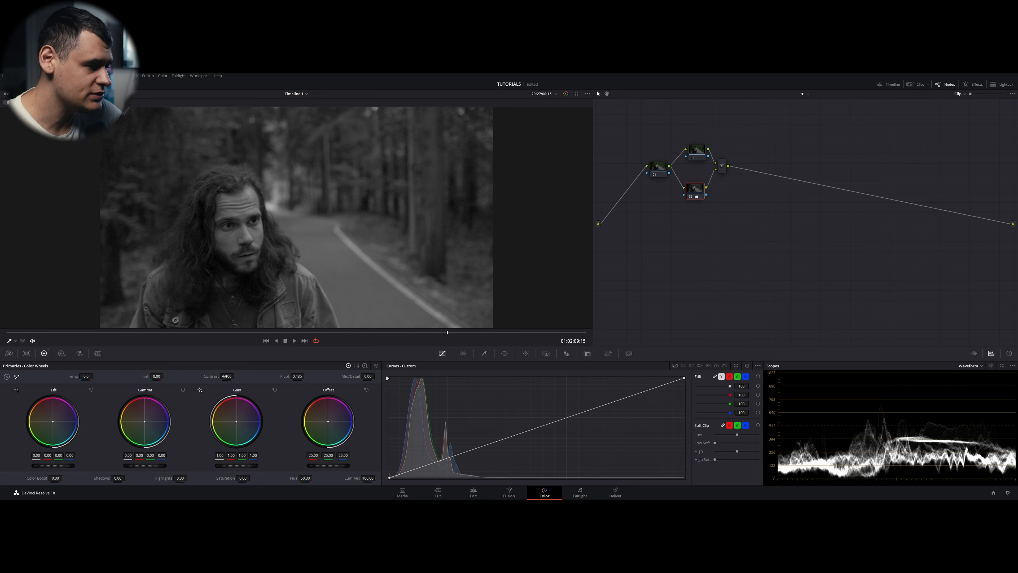
drag(224, 375, 236, 375)
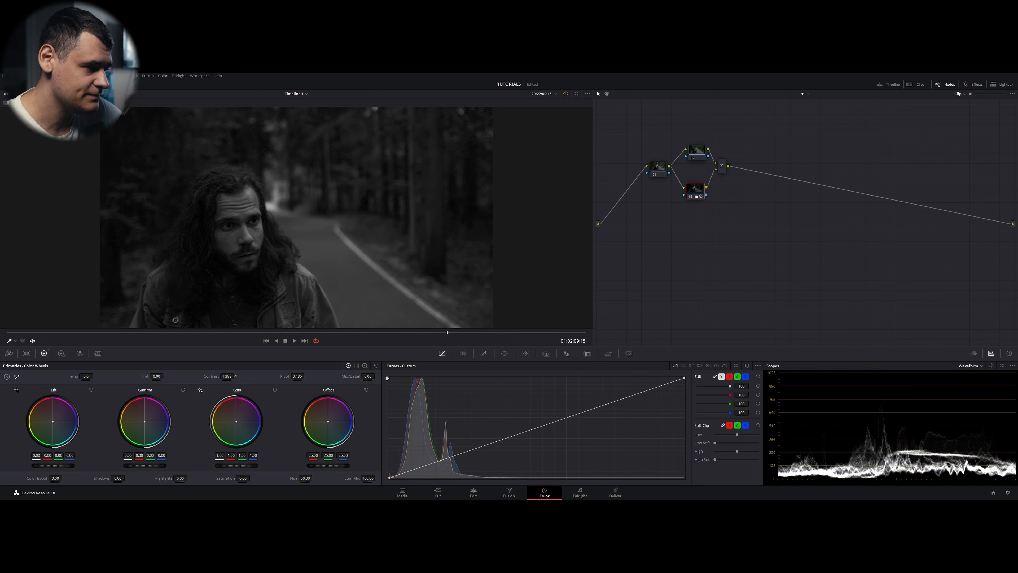
Reduce the upper parallel node's saturation to 42.20 and set the layer mixer's composite mode to Overlay
click(690, 155)
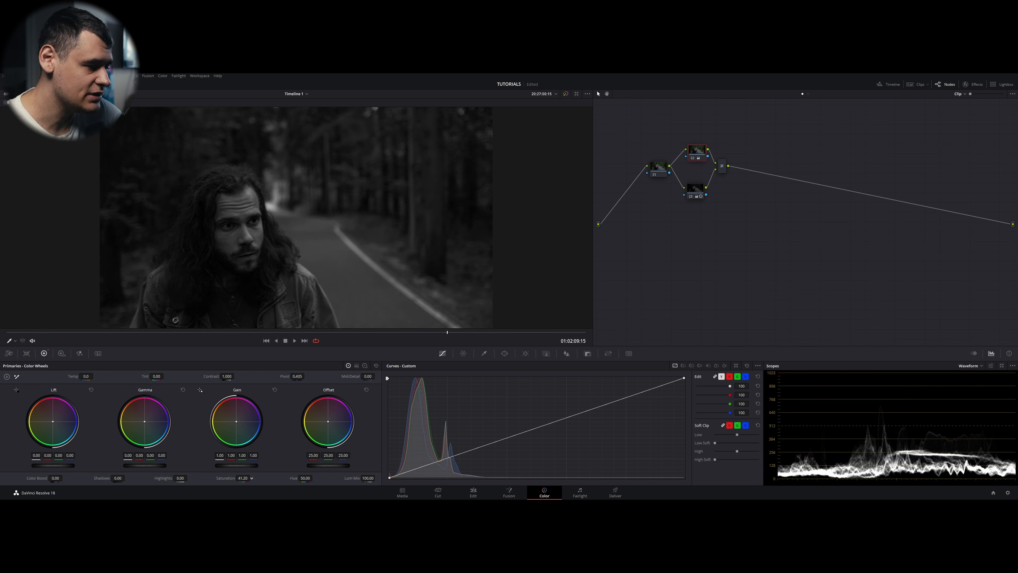
click(718, 172)
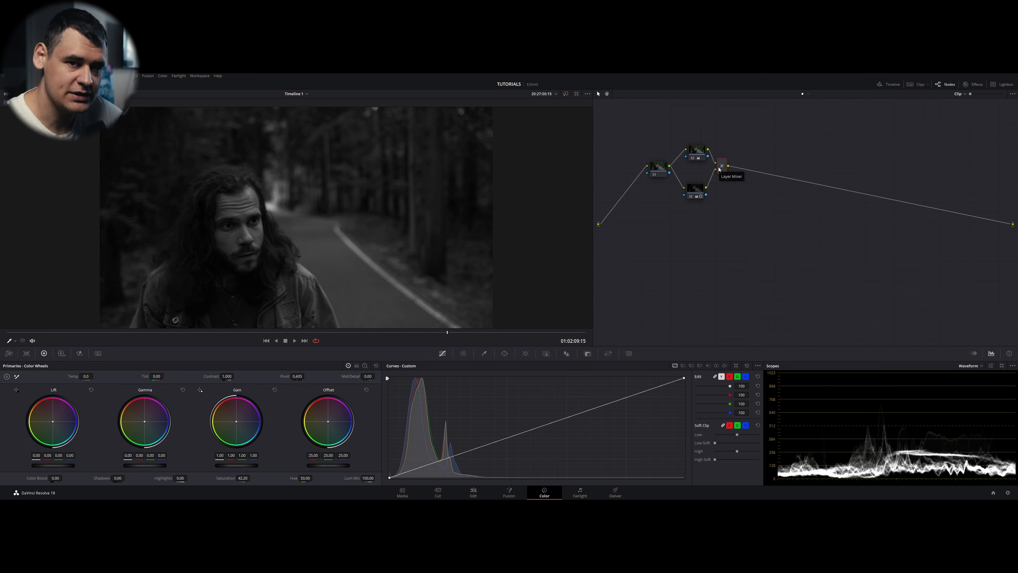
right_click(721, 168)
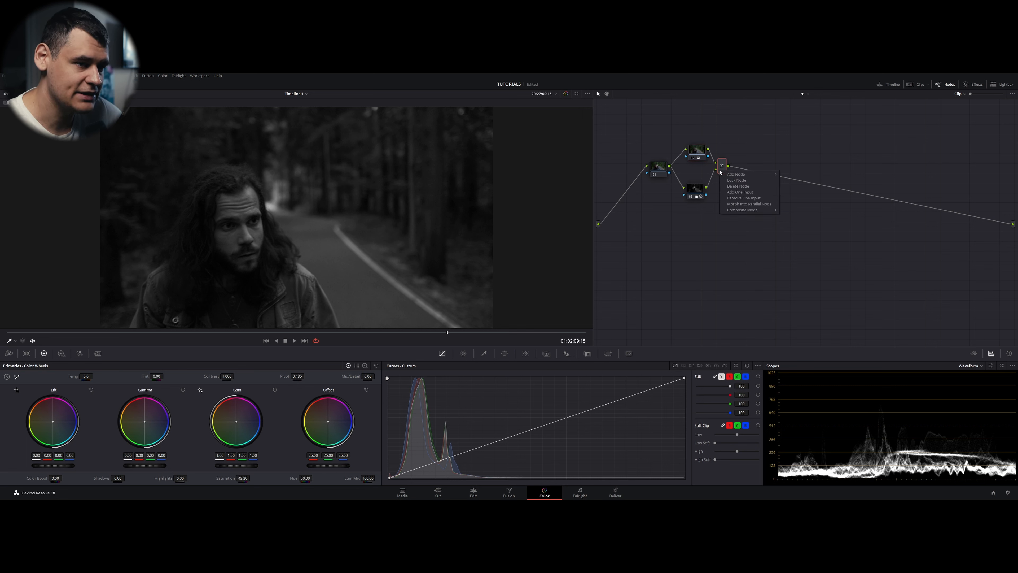
mouse_move(746, 210)
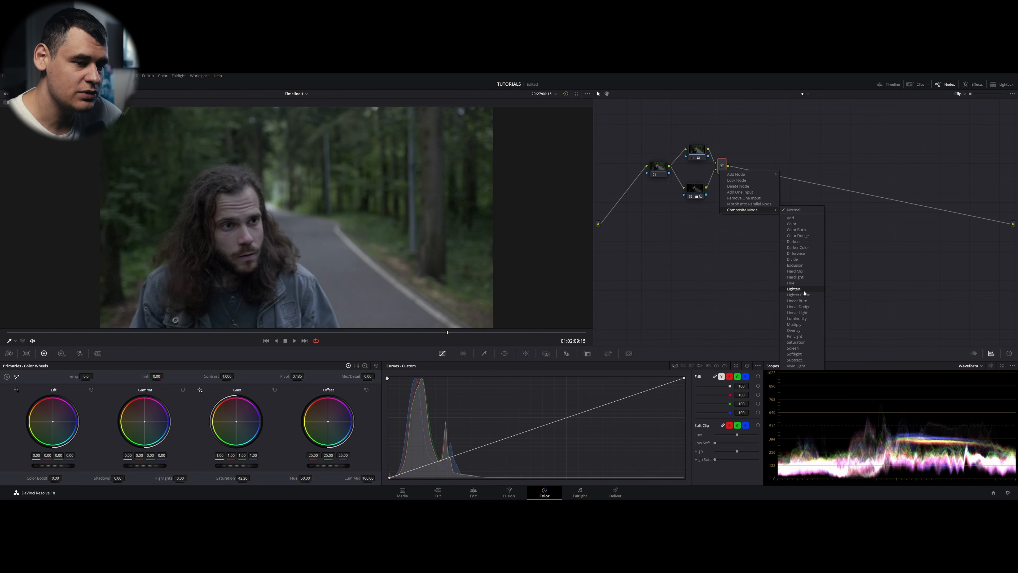
click(799, 330)
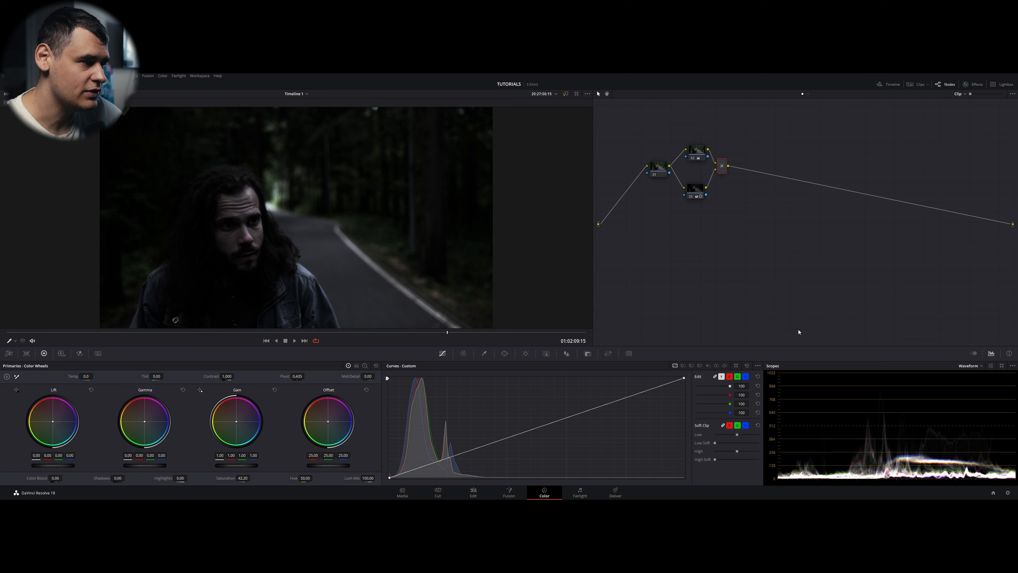
Brighten the image by raising the first node's offset to 31.80 on all channels
click(668, 167)
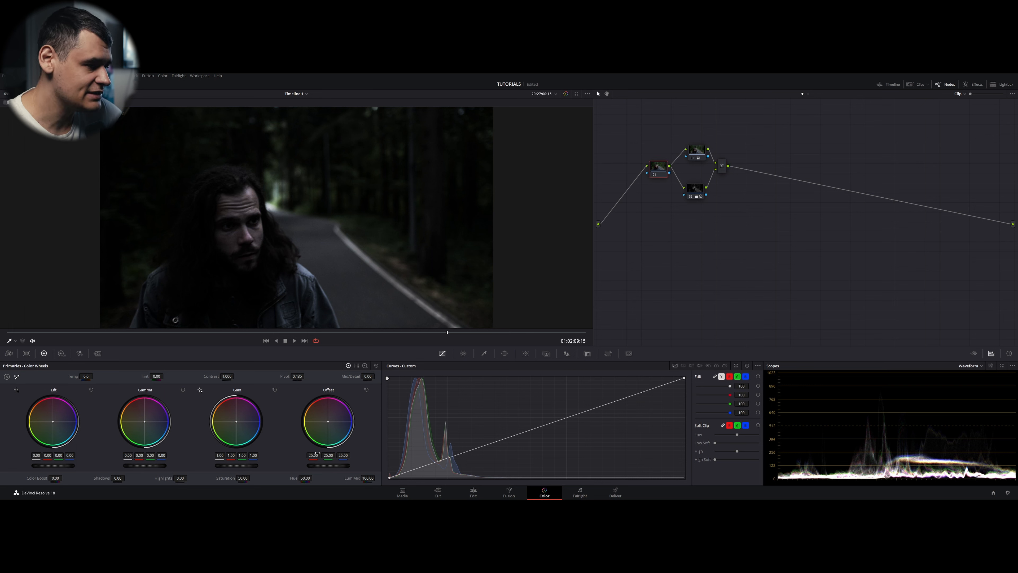
drag(326, 465, 352, 465)
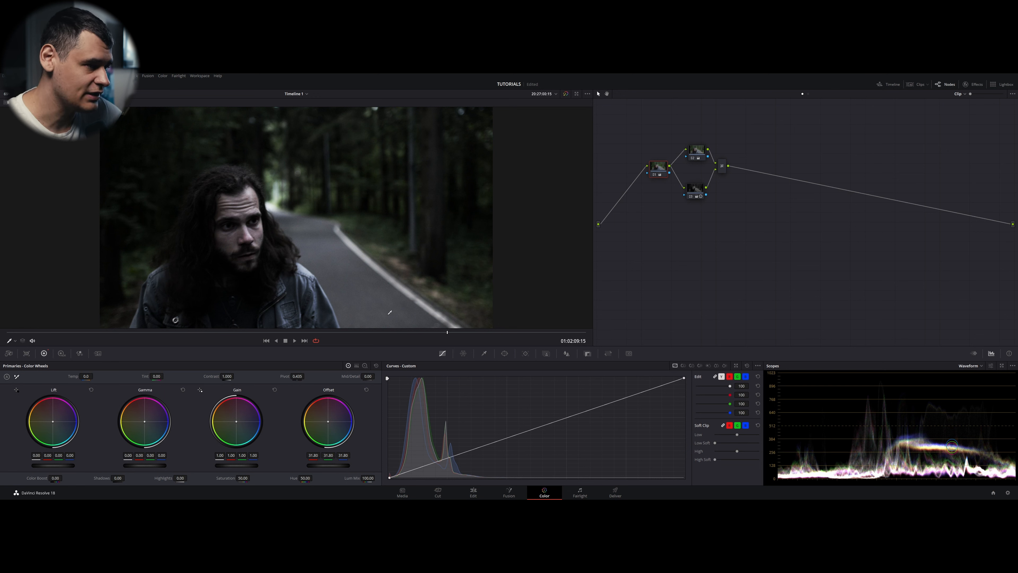
Add a third parallel node below the other two and disconnect its output from the layer mixer
key(alt+p)
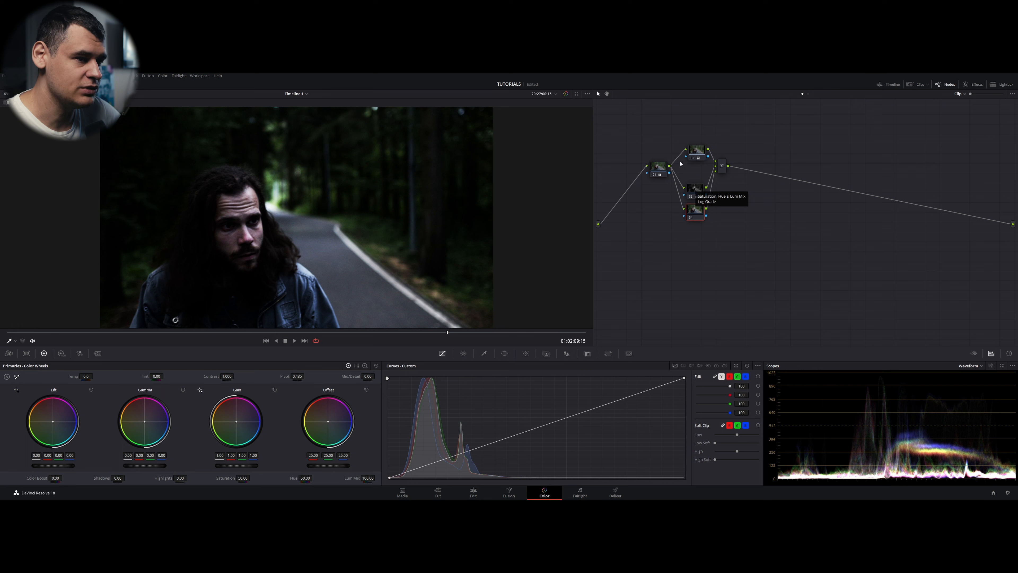
click(721, 166)
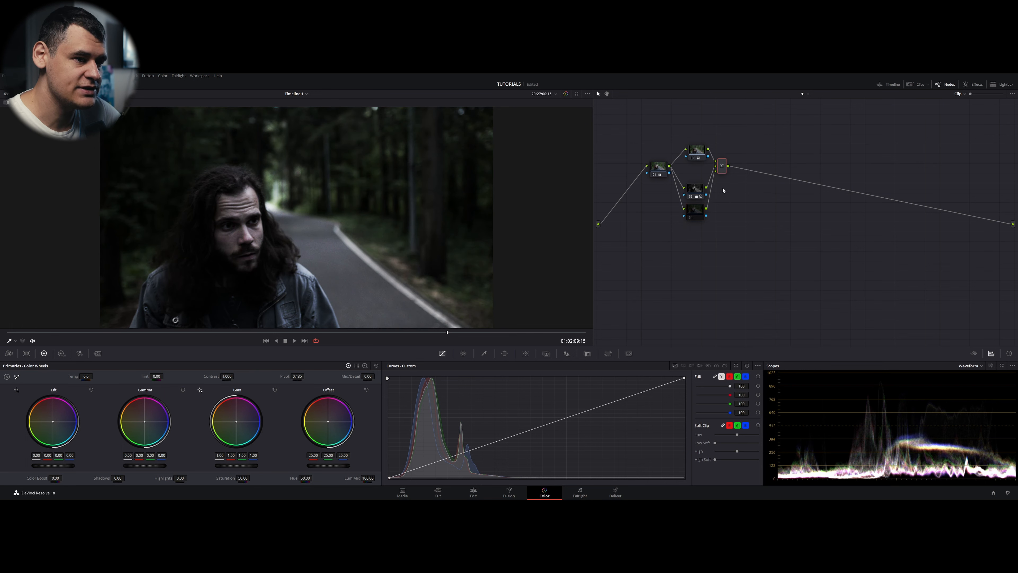
click(695, 219)
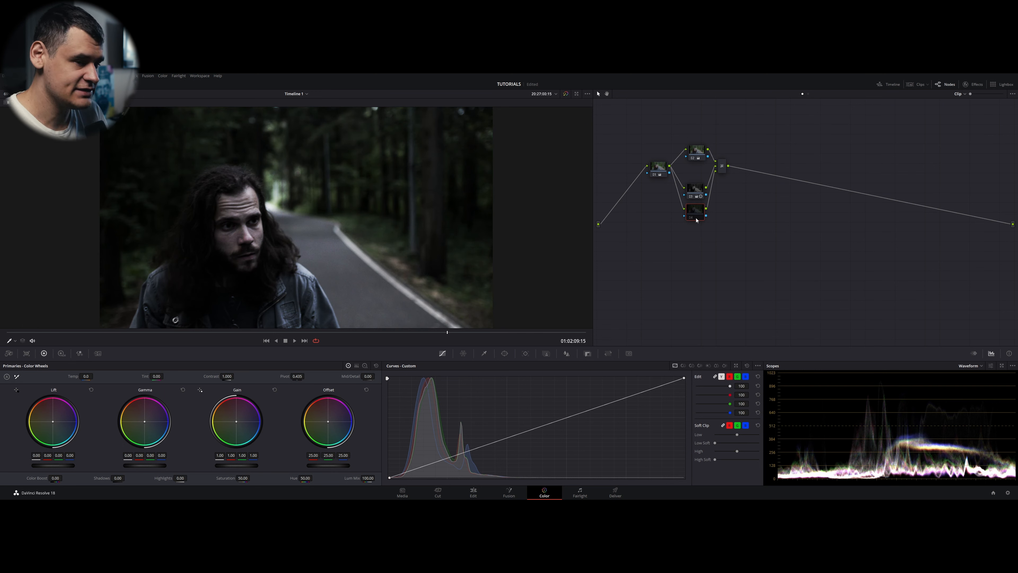
click(722, 167)
right_click(723, 166)
mouse_move(739, 204)
click(737, 255)
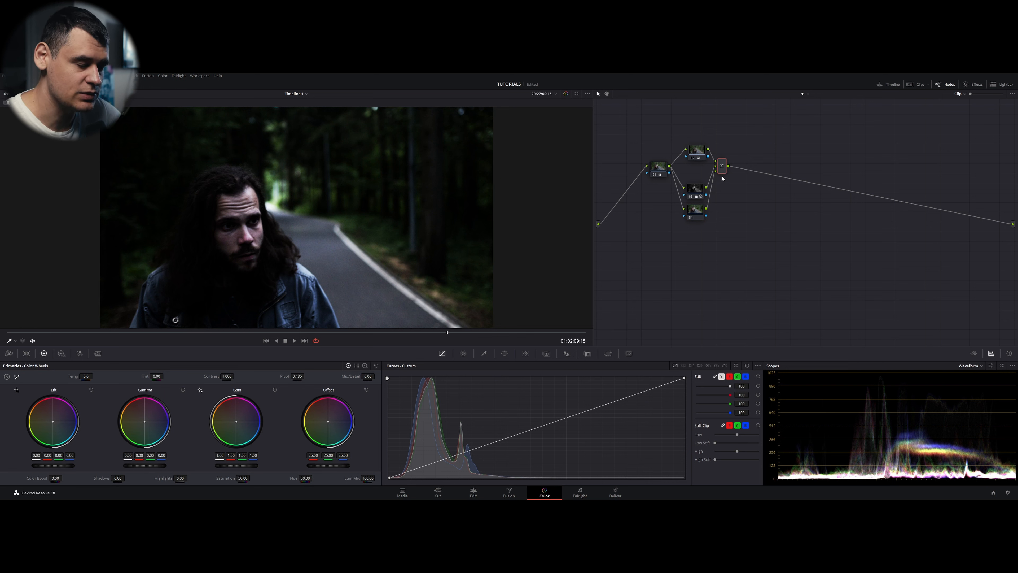
drag(716, 173, 724, 249)
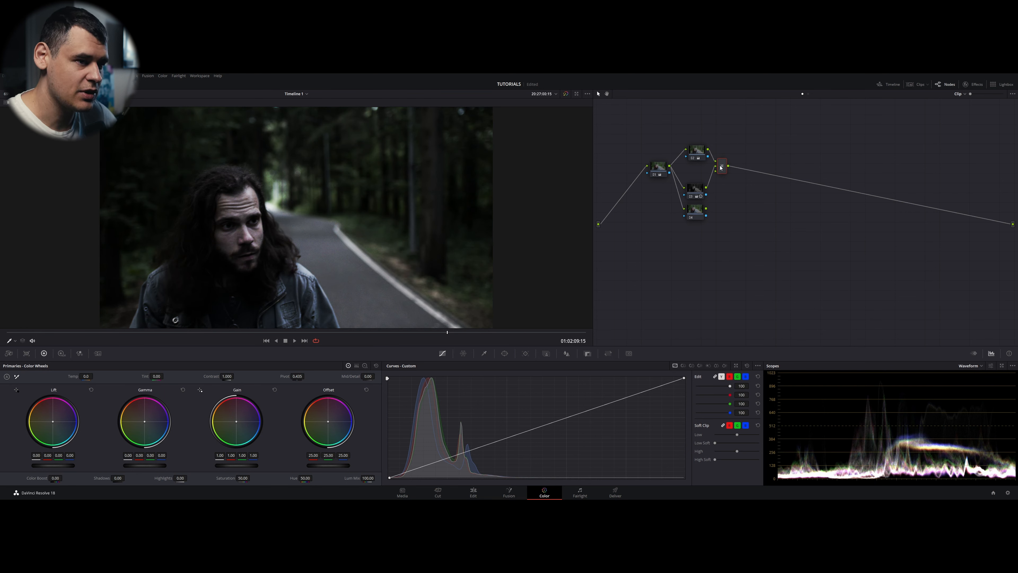
Add a serial node after the layer mixer and link the third parallel node's key output to its key input
key(alt+s)
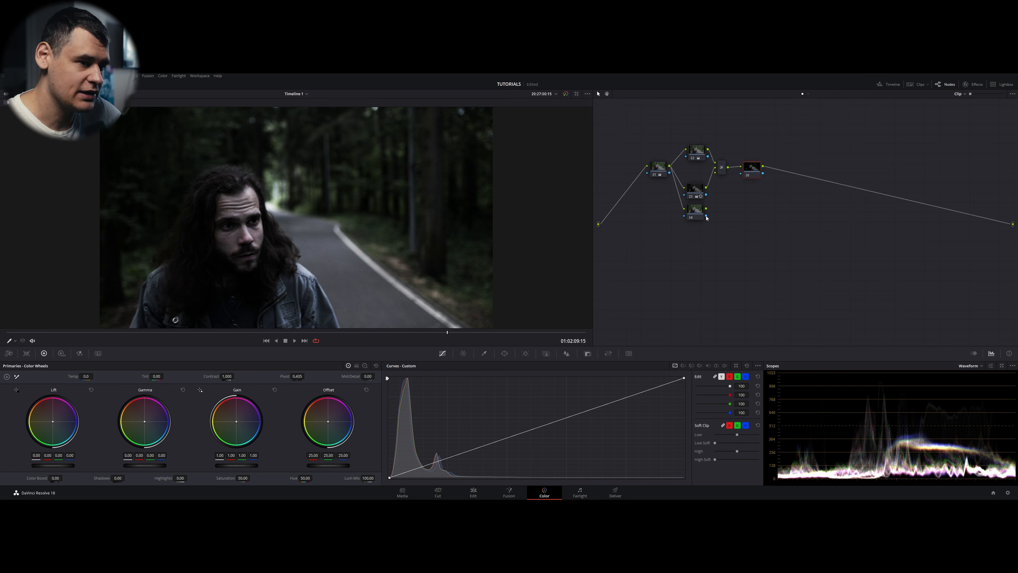
drag(741, 171, 744, 174)
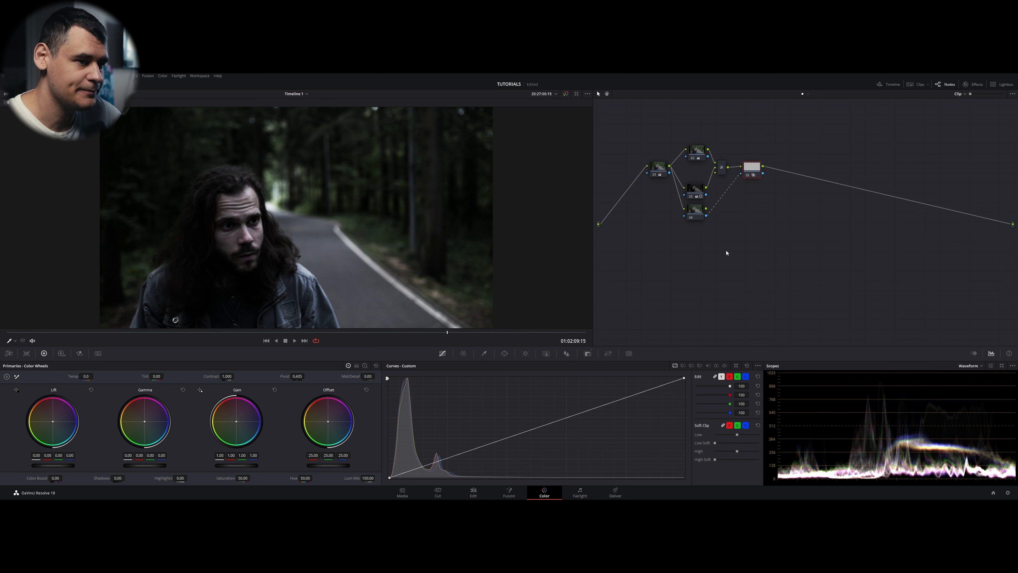
click(660, 168)
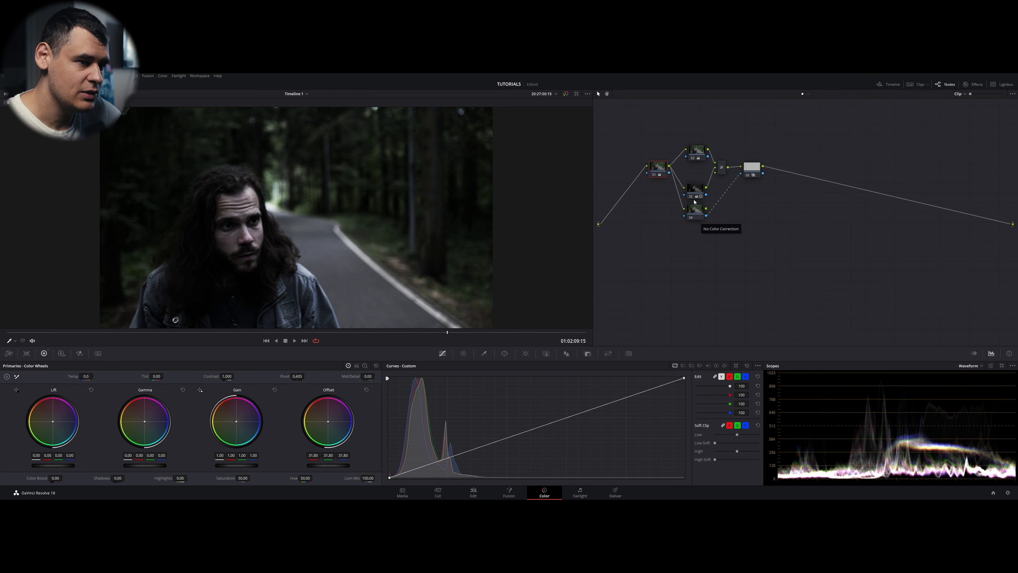
click(695, 217)
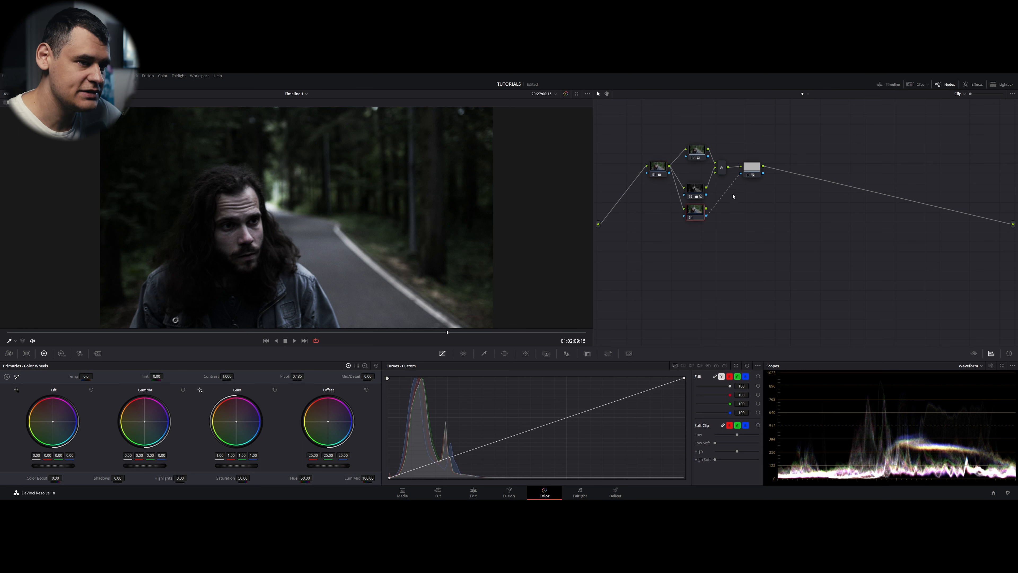
click(754, 173)
Sample the skin tone on the man's face with the HSL qualifier on the third parallel node and highlight the selection
click(700, 216)
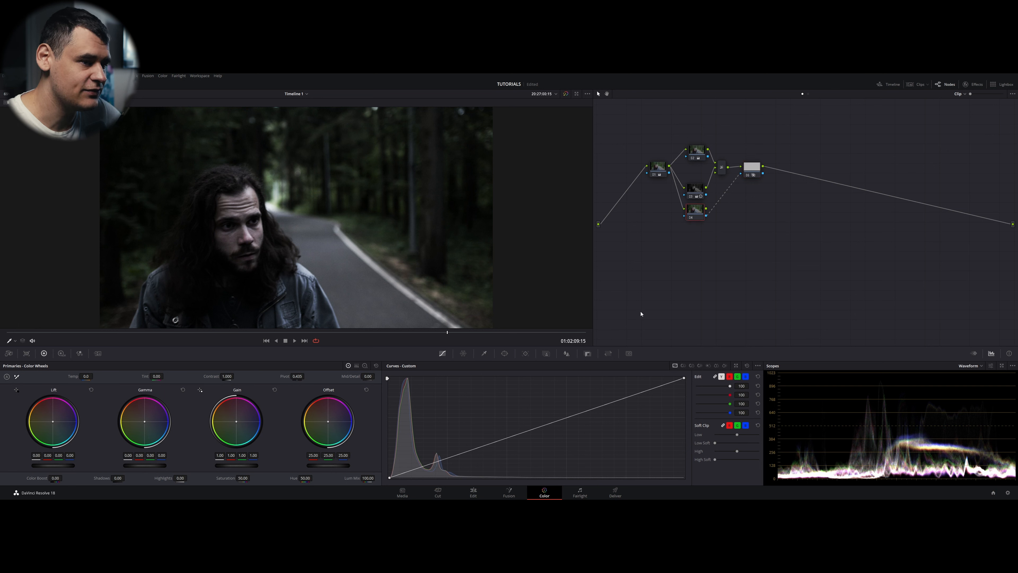
click(483, 353)
click(260, 217)
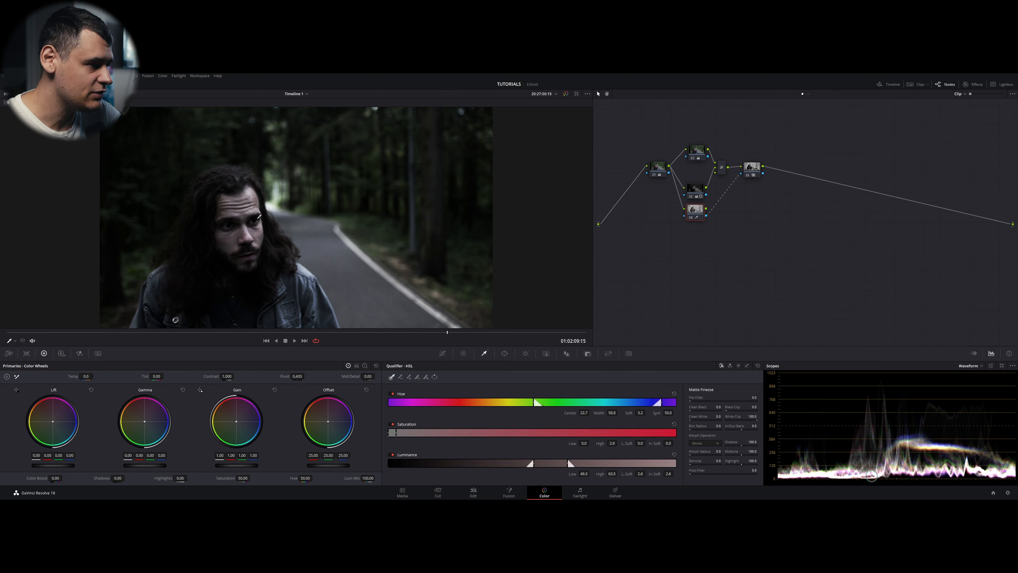
key(shift+h)
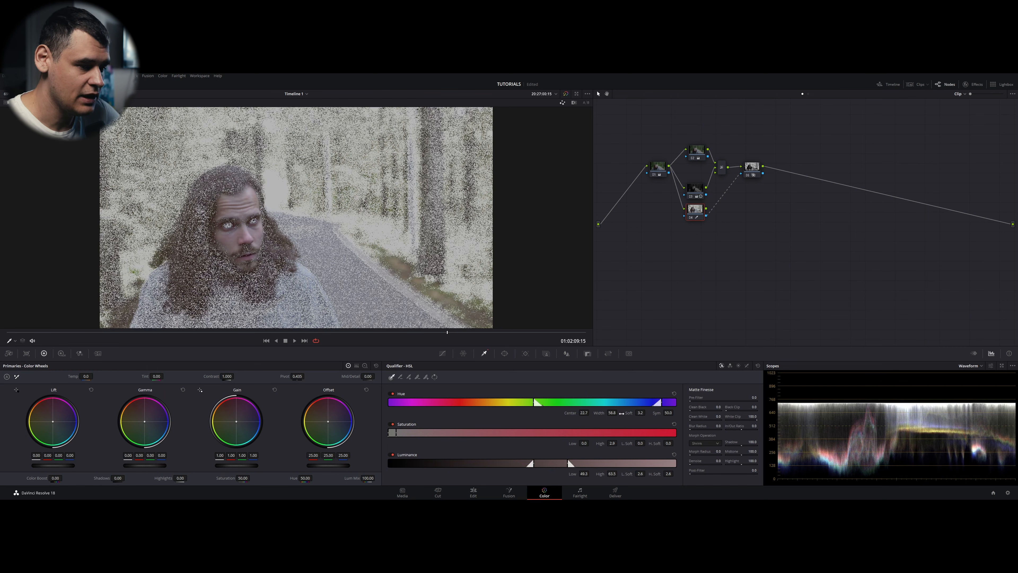
Refine the skin key with hue center 21.2, hue width 39.0 and a higher pre-filter, and turn off the highlight view
drag(613, 413, 590, 412)
drag(719, 397, 727, 397)
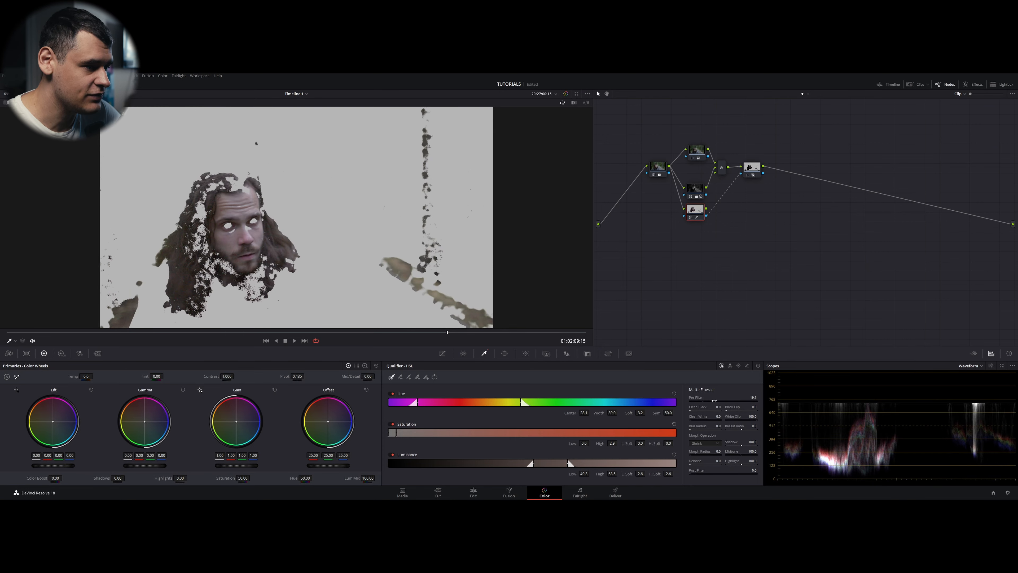
mouse_move(584, 414)
mouse_down()
mouse_move(605, 413)
mouse_move(588, 412)
mouse_up()
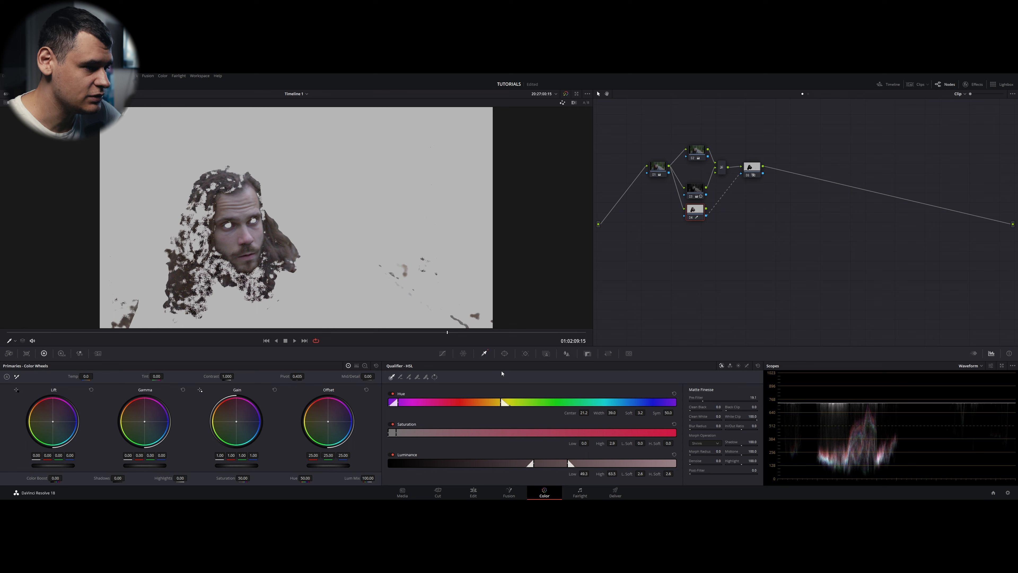
click(443, 353)
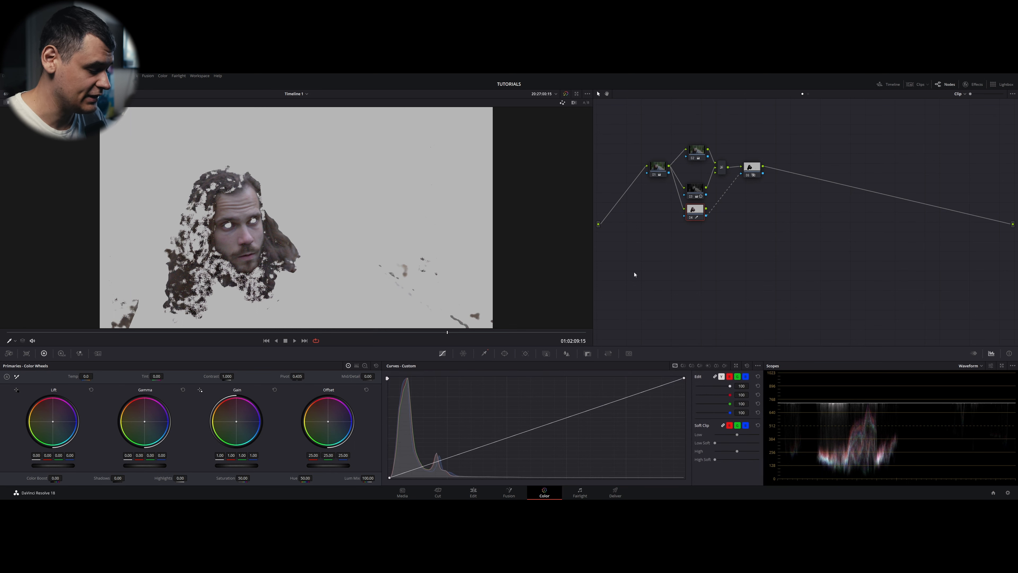
key(shift+h)
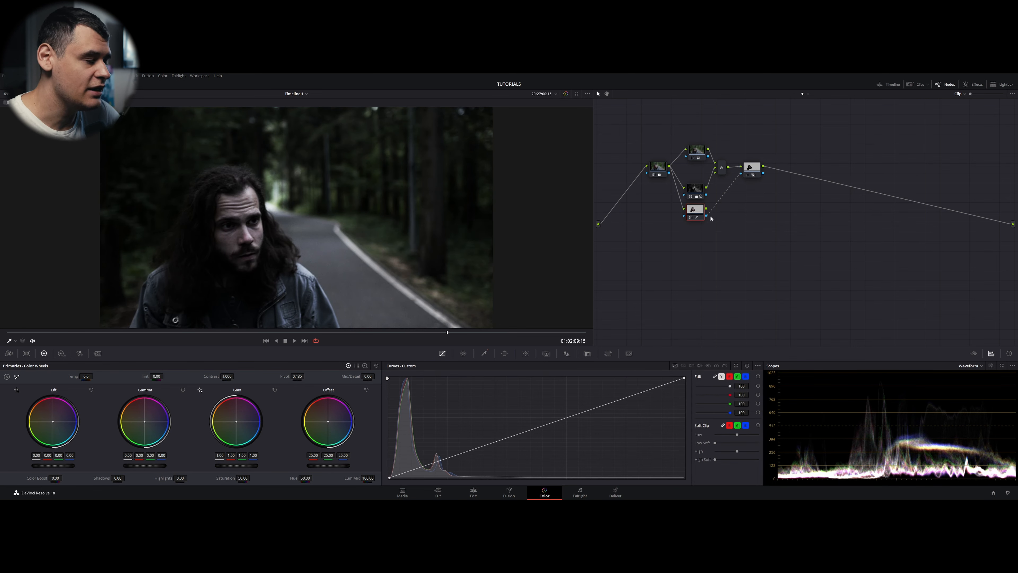
Grade the skin on the final serial node with saturation 76, contrast 0.962 and the offset shifted slightly toward red
click(749, 166)
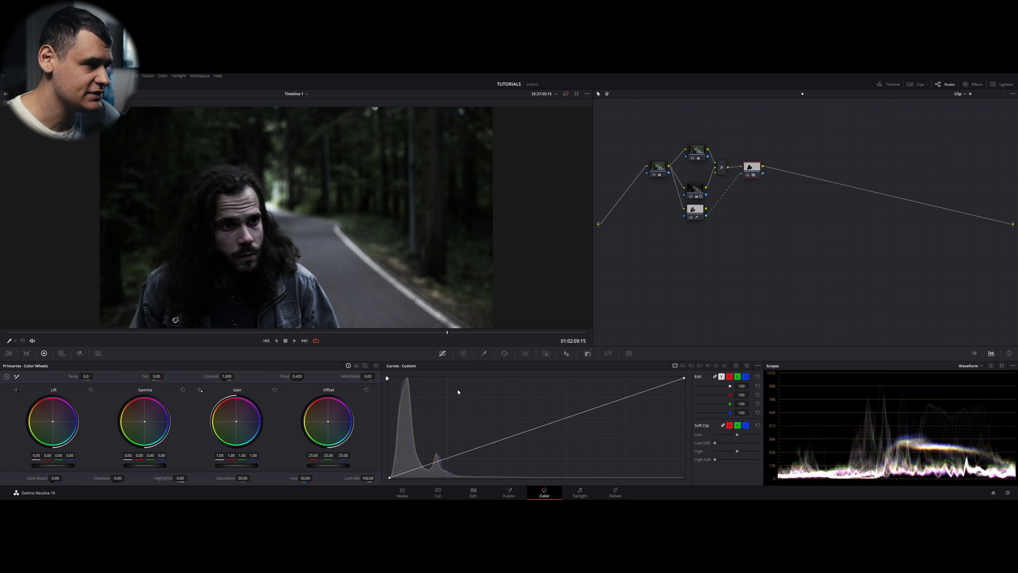
drag(227, 376, 223, 376)
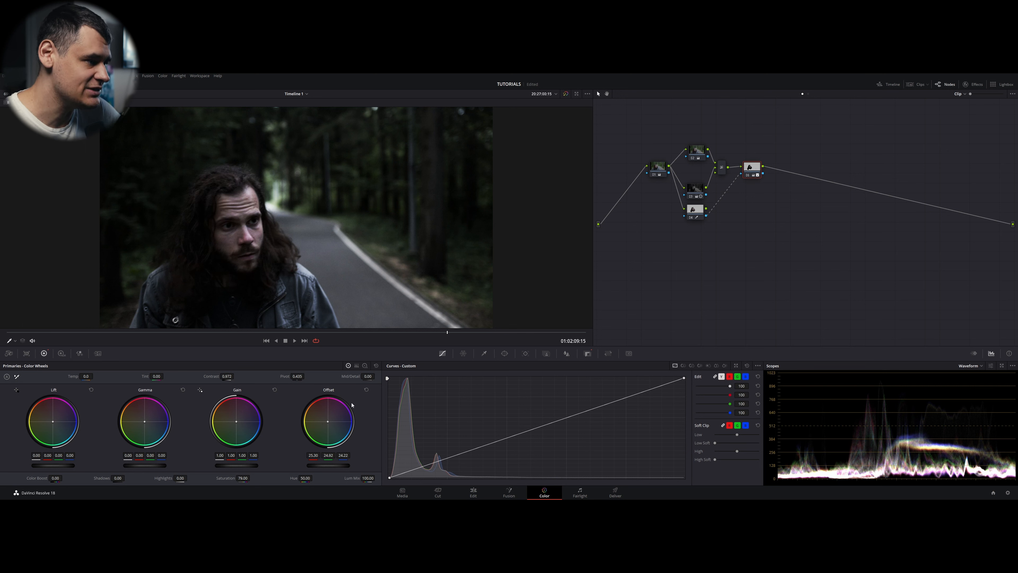
drag(236, 376, 236, 376)
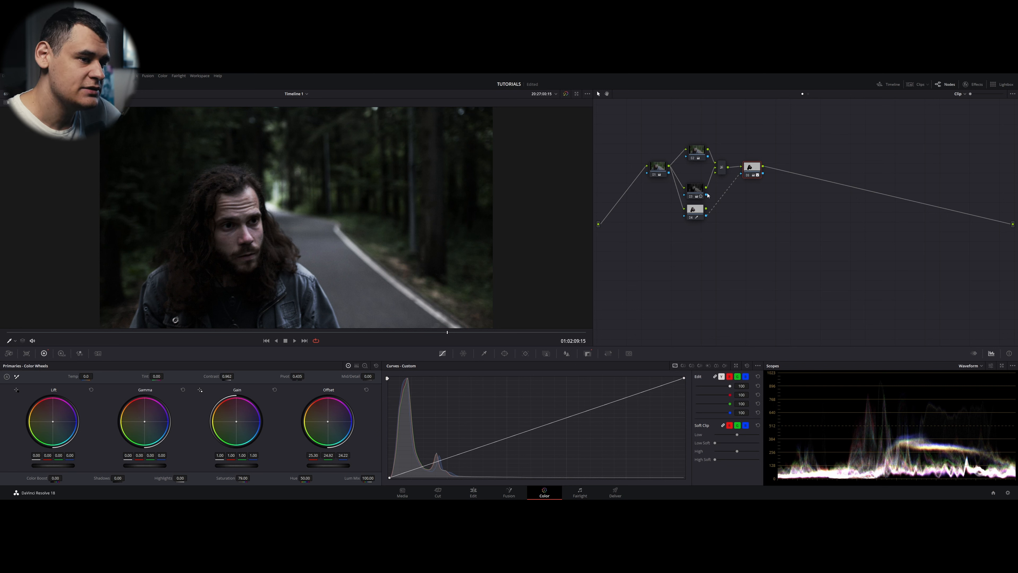
Move the skin key node slightly lower in the node graph, away from the desaturated node above it
drag(698, 213, 697, 222)
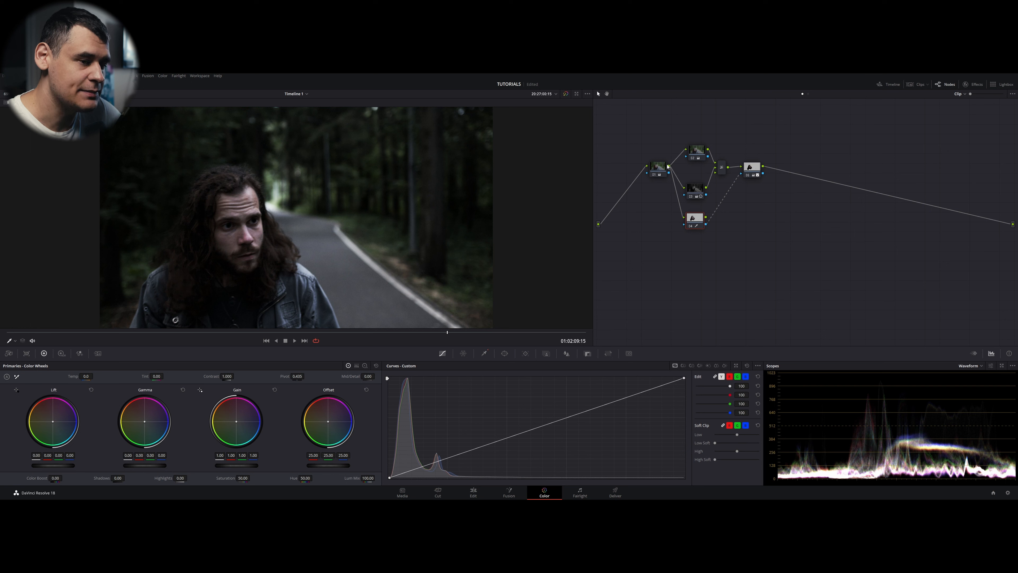
click(701, 187)
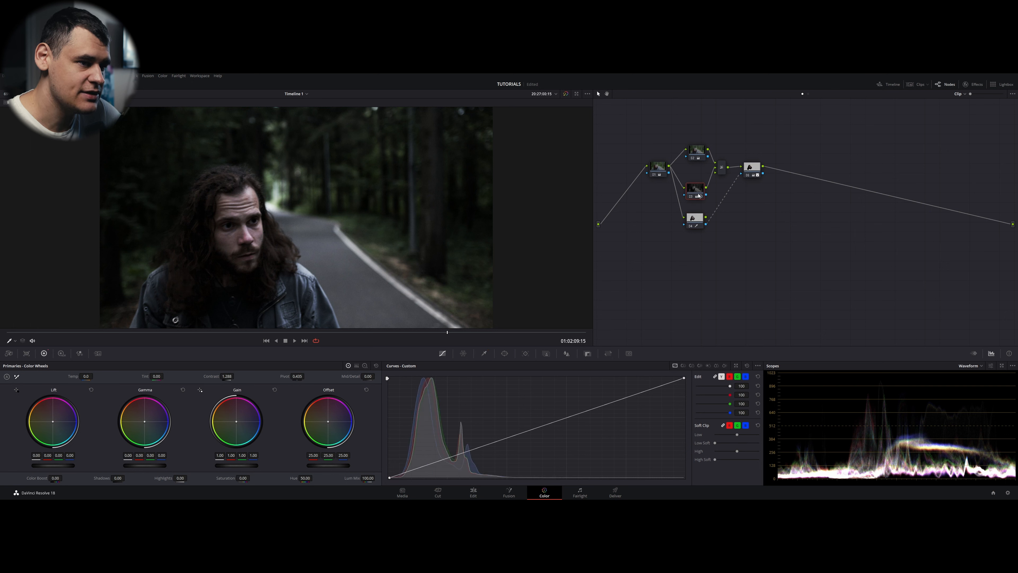
click(720, 170)
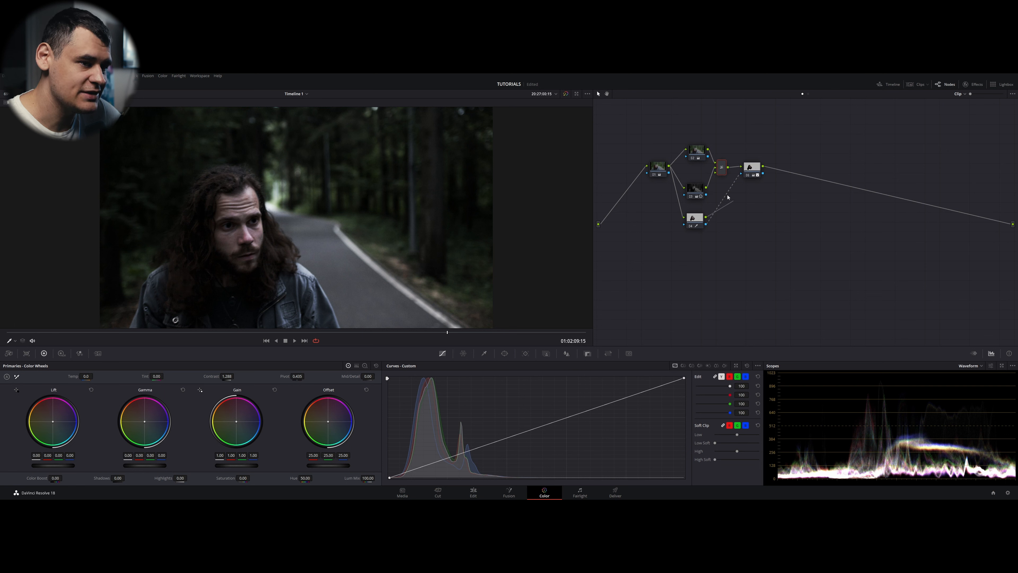
Reset all grades and nodes of the clip
right_click(752, 216)
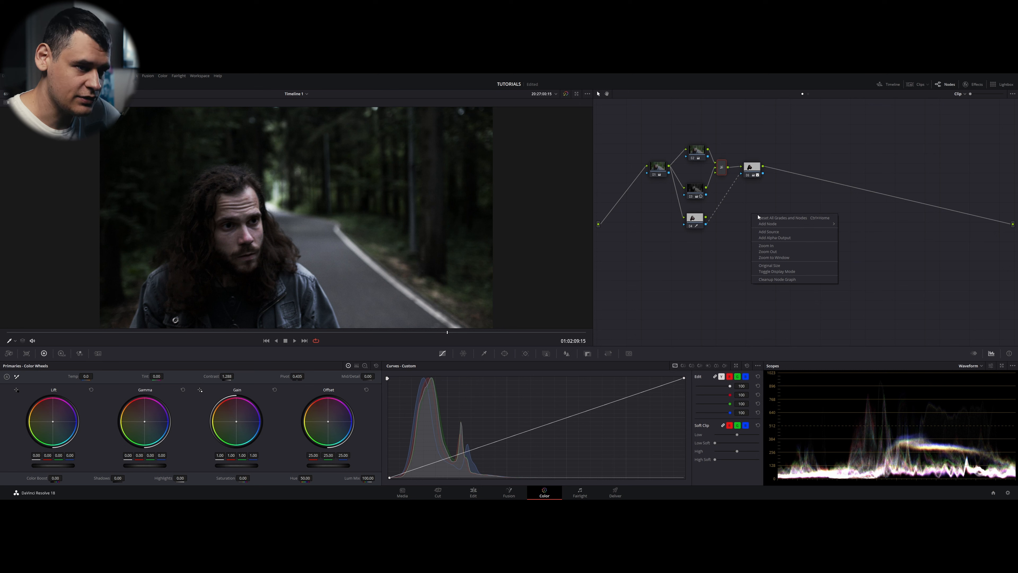
click(768, 219)
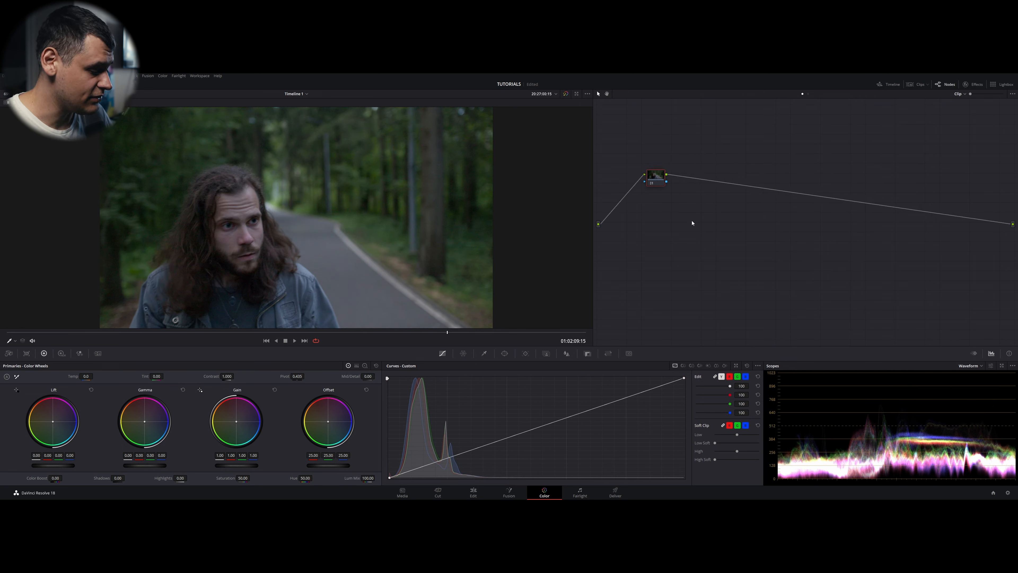
Add two serial nodes after the first node and move the last one farther along the graph
key(alt+s)
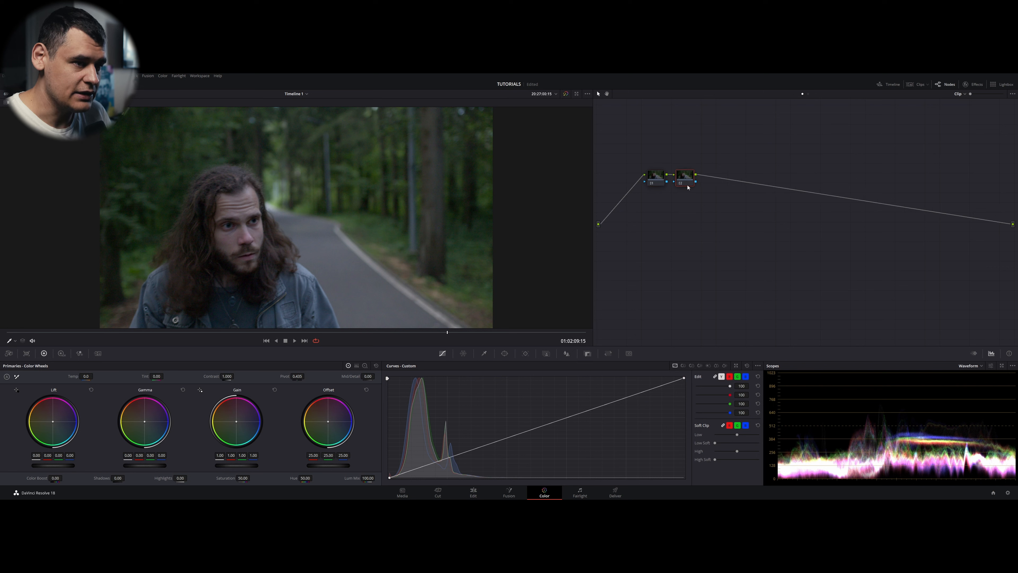
key(alt+s)
drag(715, 186, 831, 186)
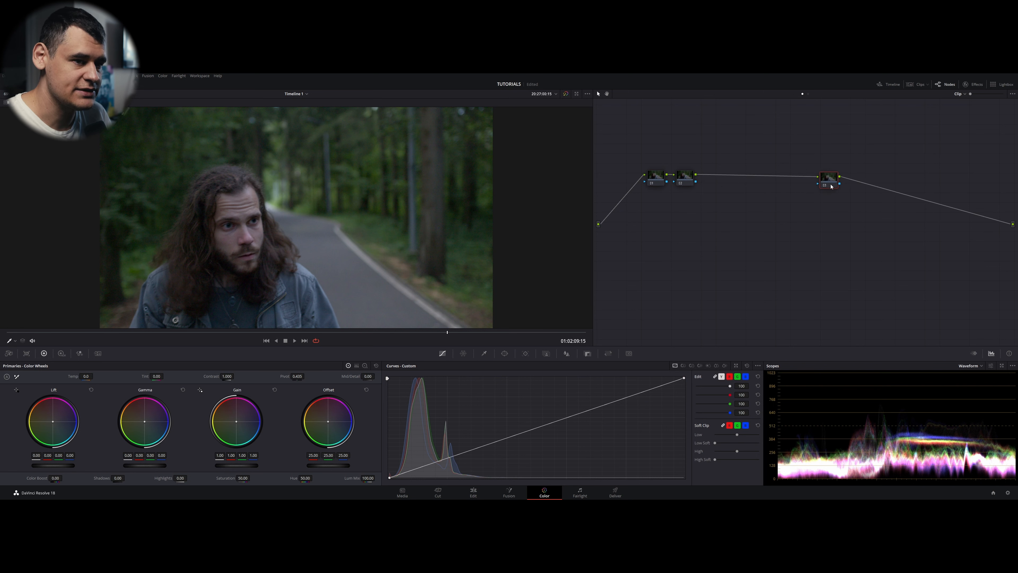
Add a node after the second one, extract it below the chain, and route the second node's key output through it into the last node's key input
click(686, 185)
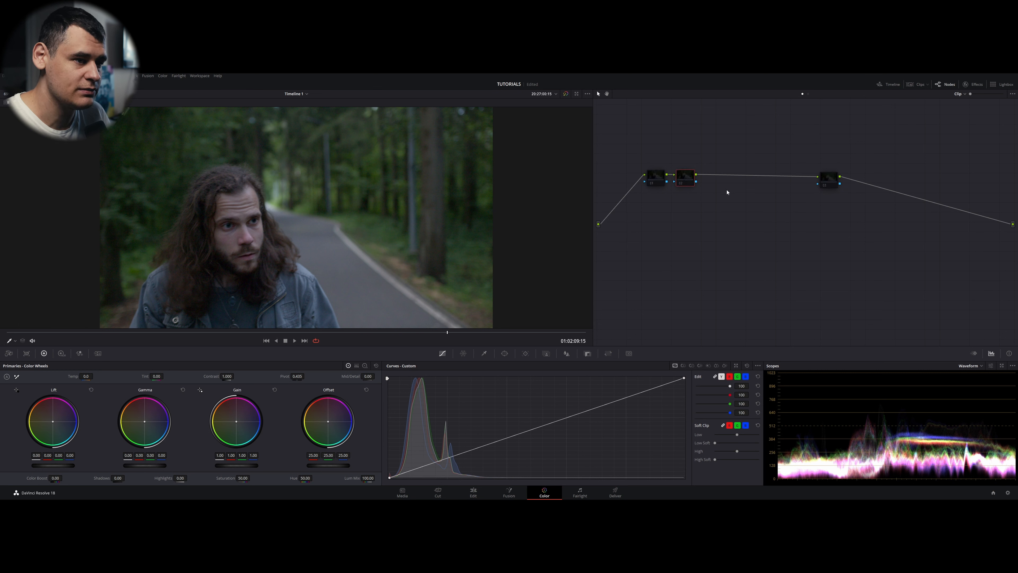
key(alt+s)
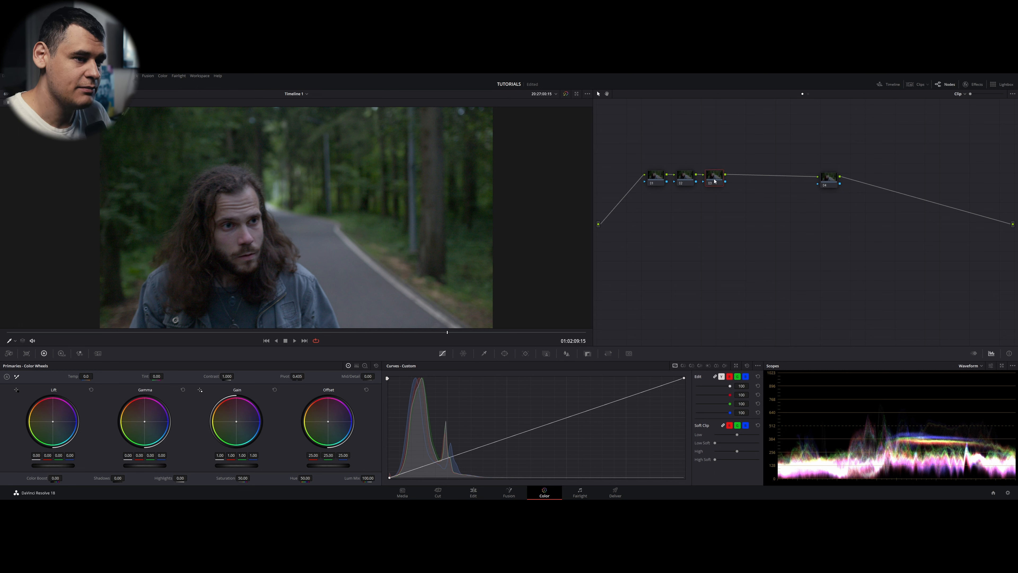
drag(712, 178, 755, 225)
key(e)
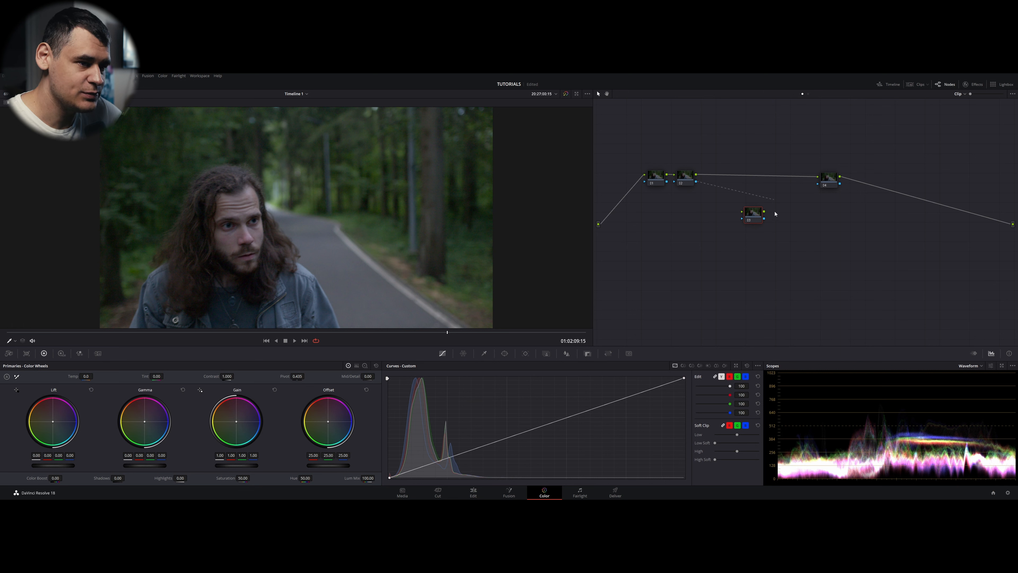
drag(737, 192, 743, 213)
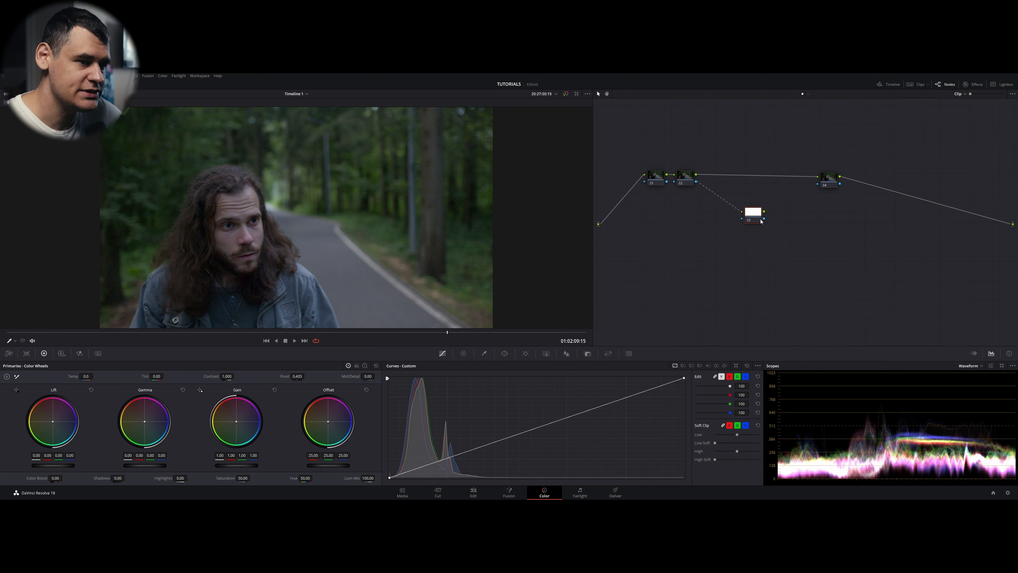
drag(876, 173, 817, 187)
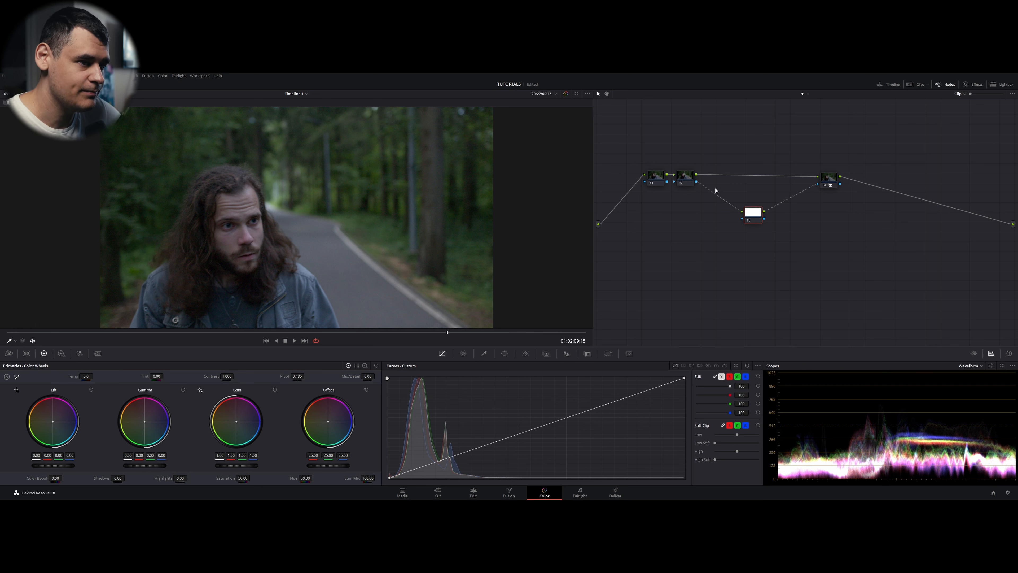
Key the facial skin on the second node with hue center 22.7, hue width 44.1 and pre-filter 14.6, and turn off the highlight view
click(484, 353)
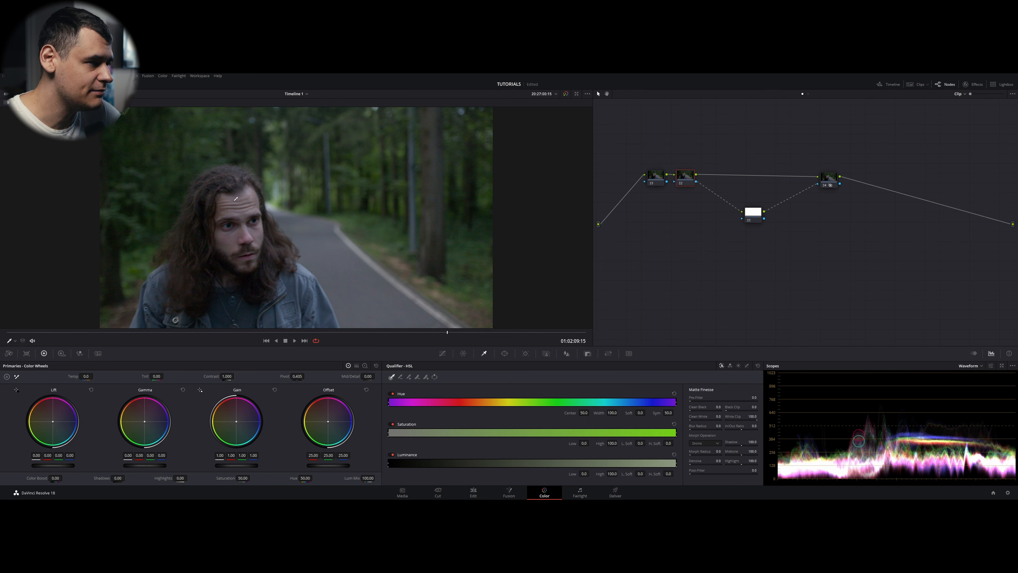
click(245, 213)
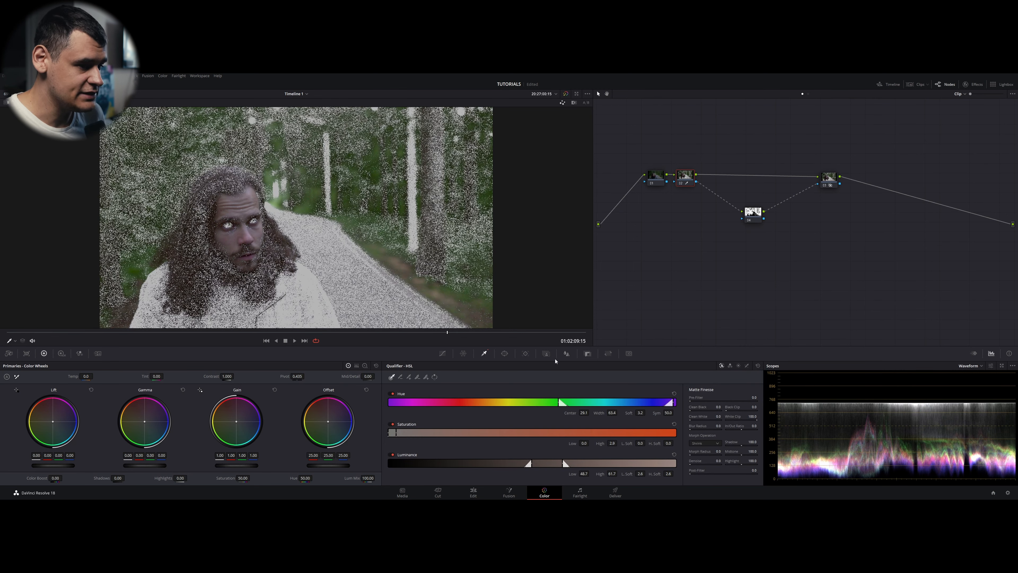
drag(611, 412, 572, 412)
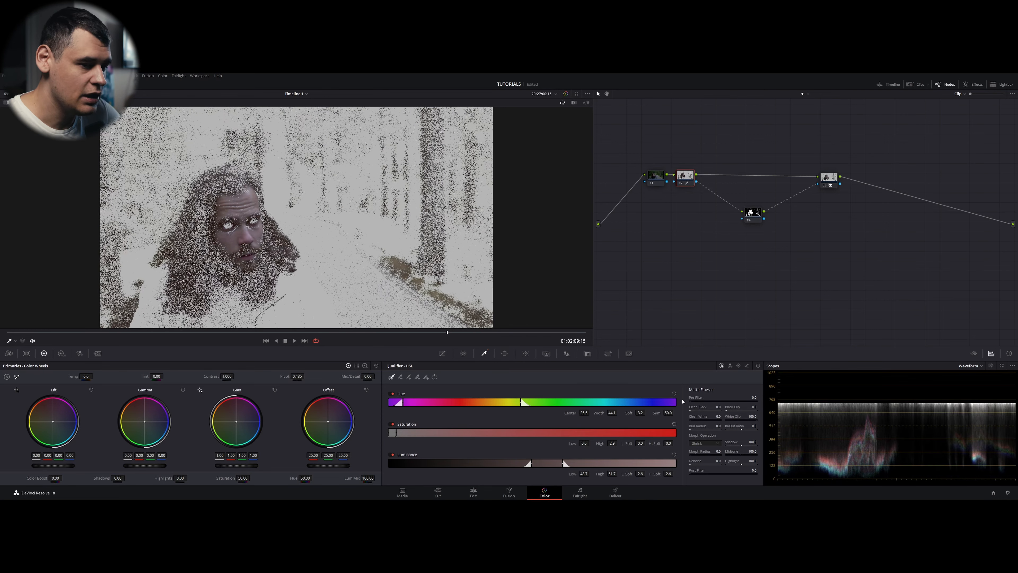
drag(702, 397, 715, 397)
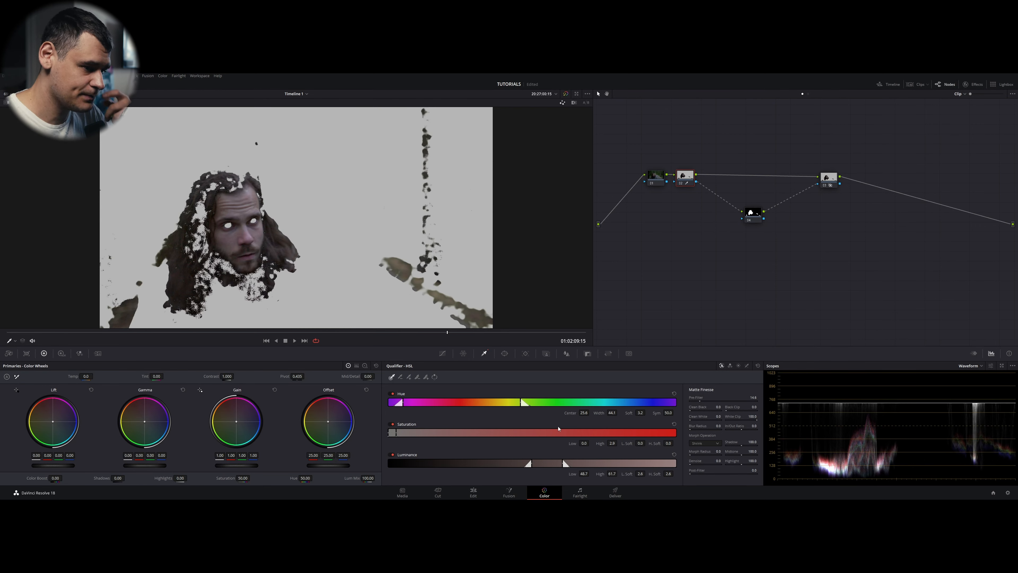
drag(581, 414, 584, 413)
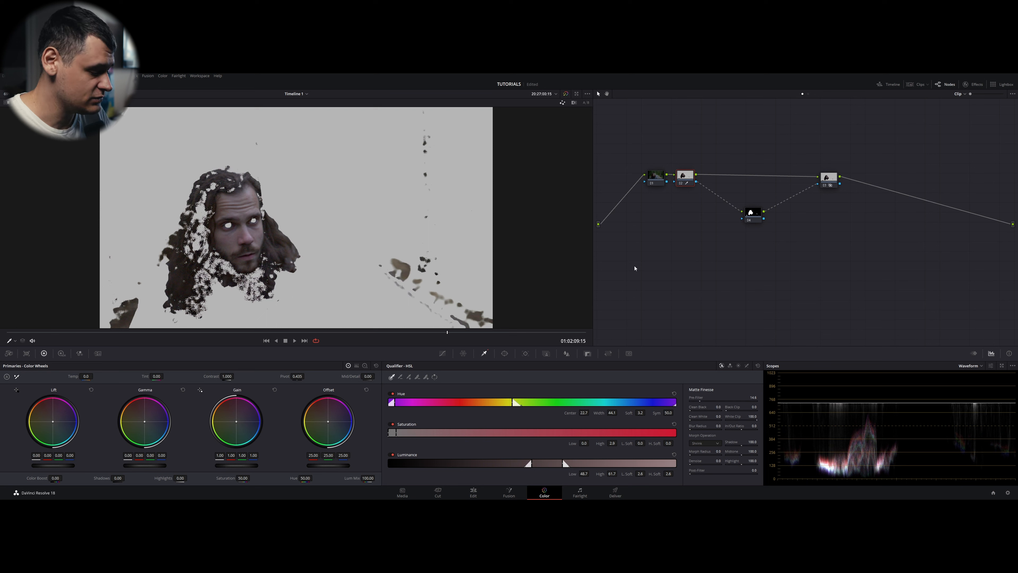
key(shift+h)
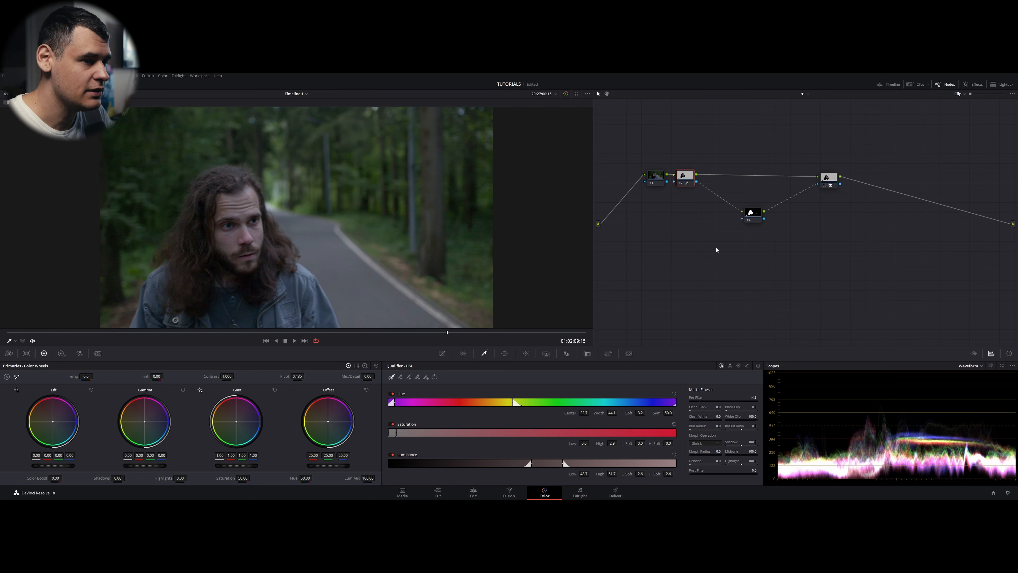
Shift the last node's offset toward red, with red at 27.65 and blue at 22.40
click(750, 215)
click(443, 353)
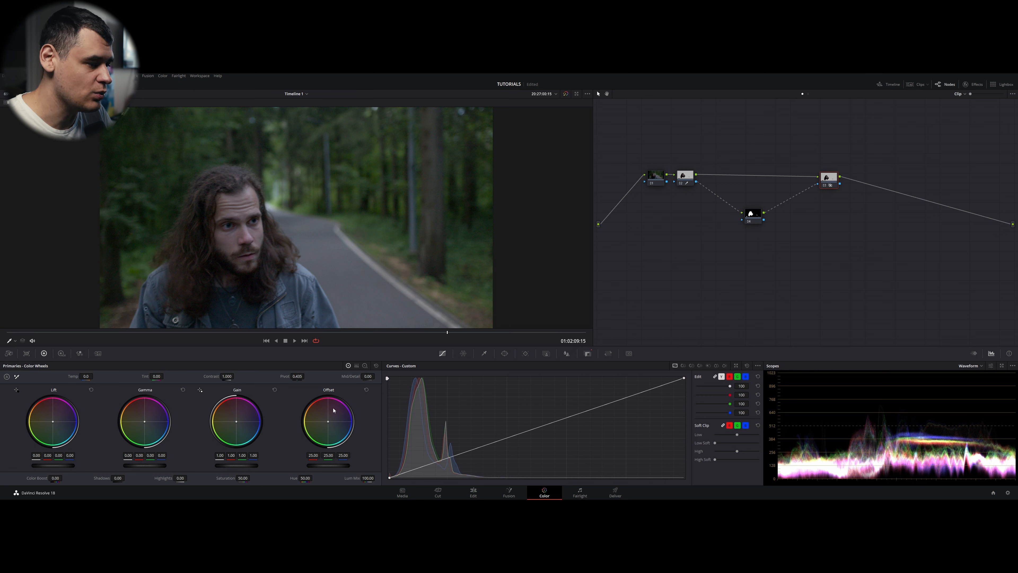
drag(328, 421, 328, 421)
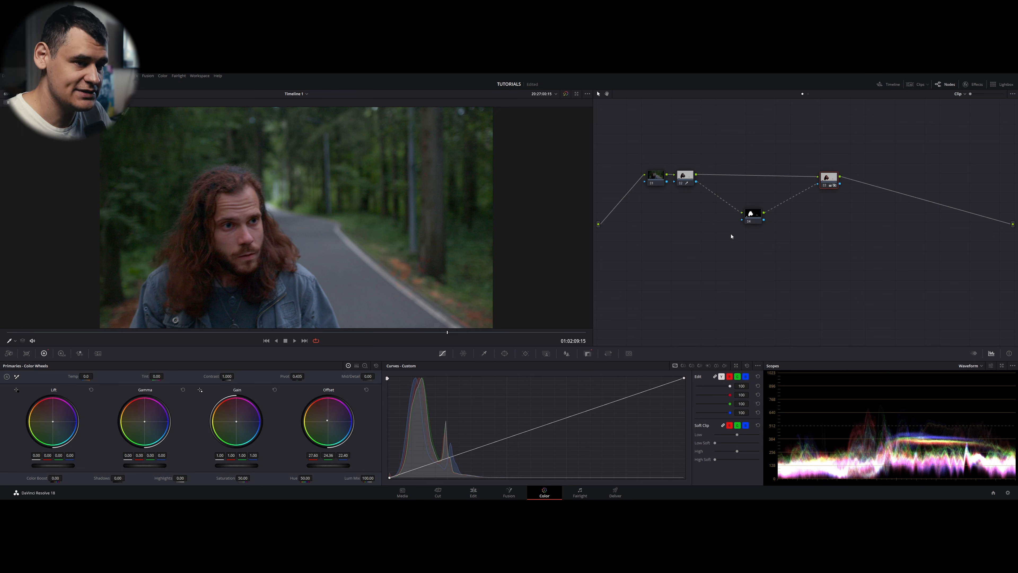
Examine the key in highlight view on the lower matte node and on the last node
click(750, 215)
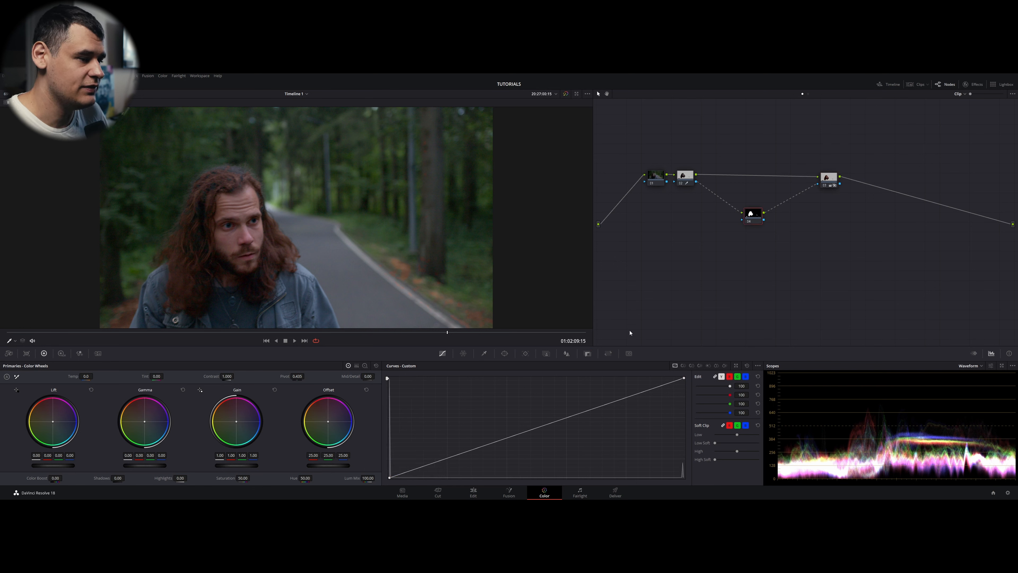
key(shift+h)
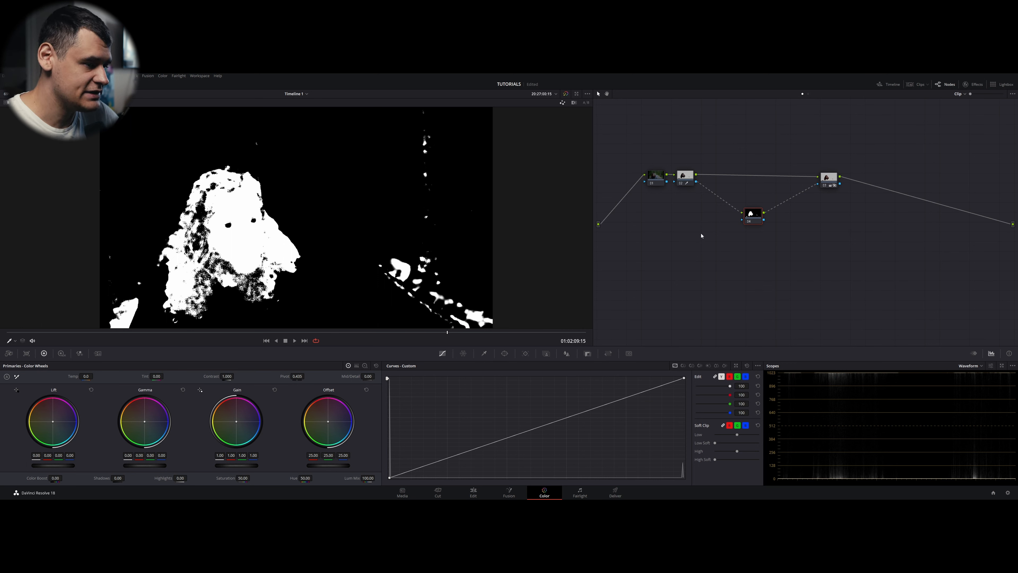
click(828, 178)
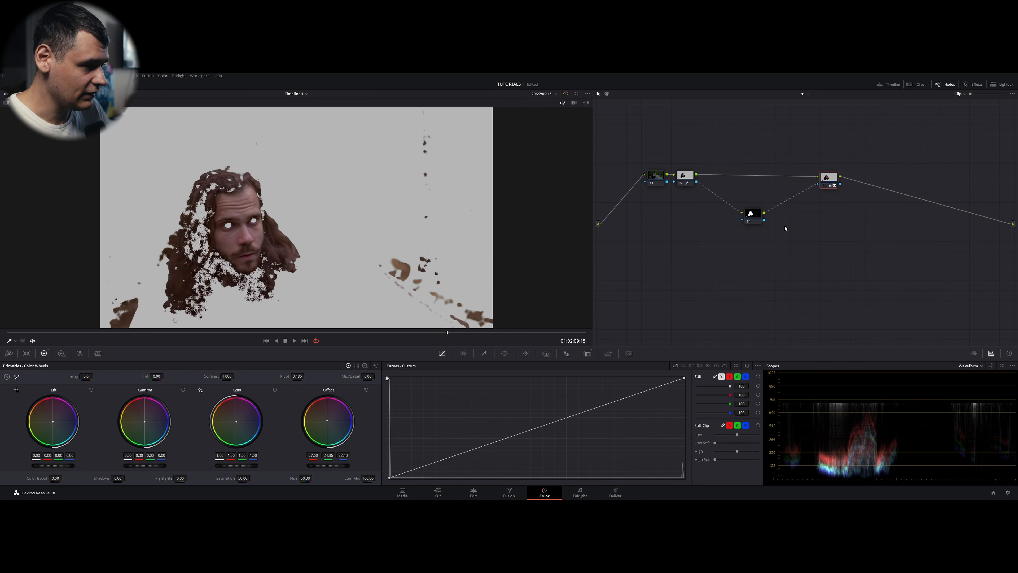
key(shift+h)
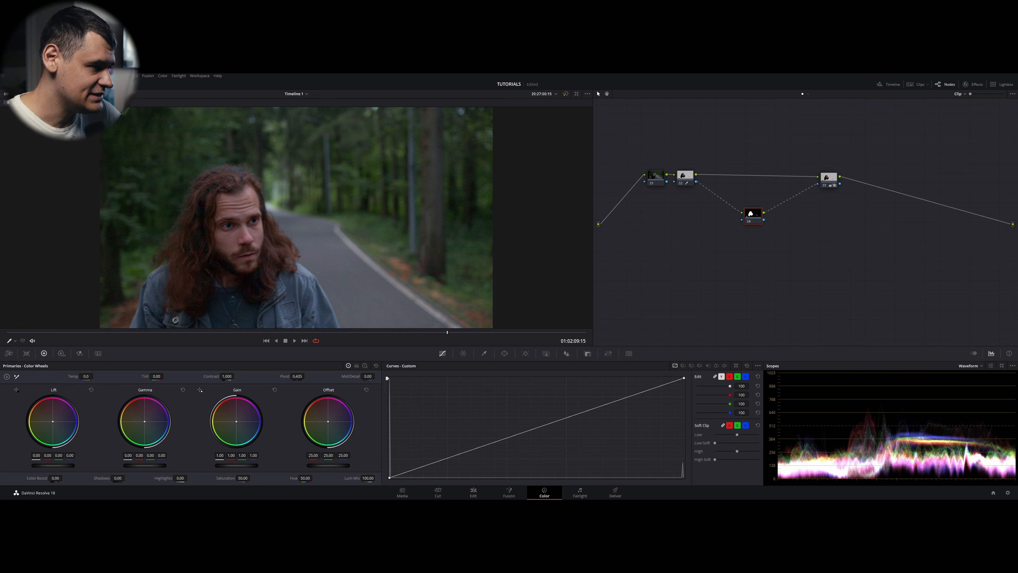
Lower the gain of the lower matte node to 0.43
drag(144, 466, 136, 466)
key(ctrl+z)
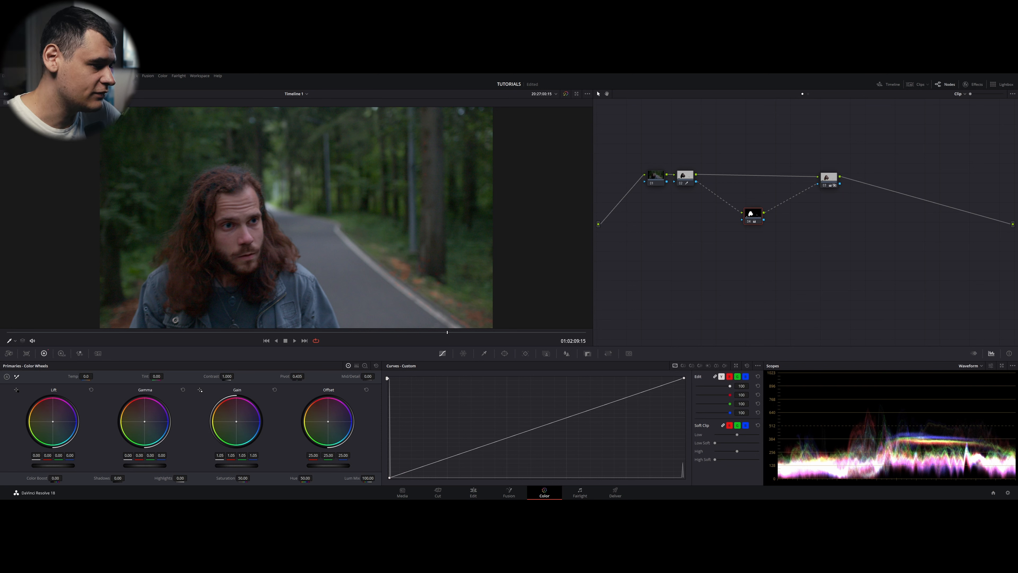
drag(236, 465, 226, 466)
key(ctrl+z)
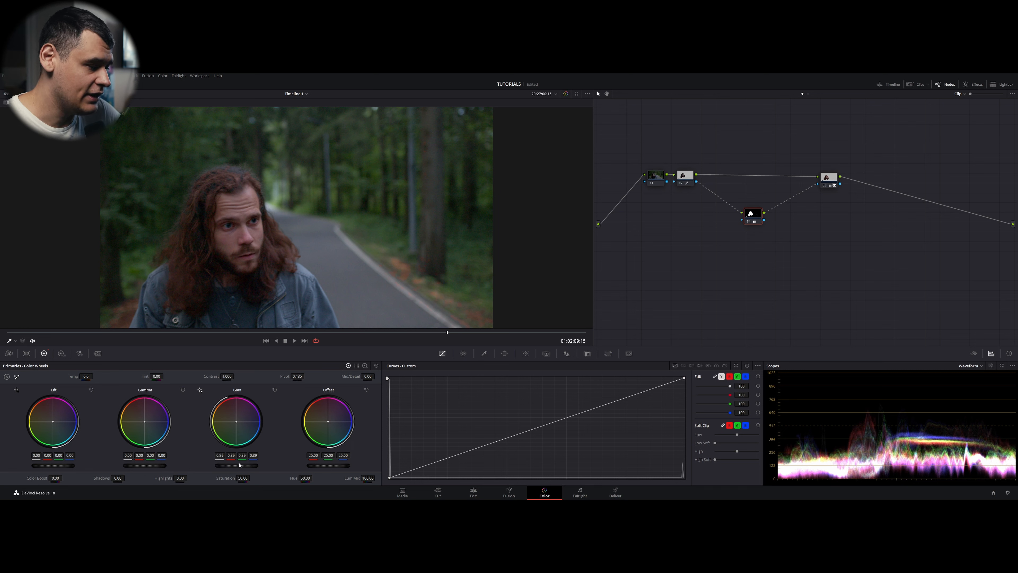
drag(233, 465, 221, 466)
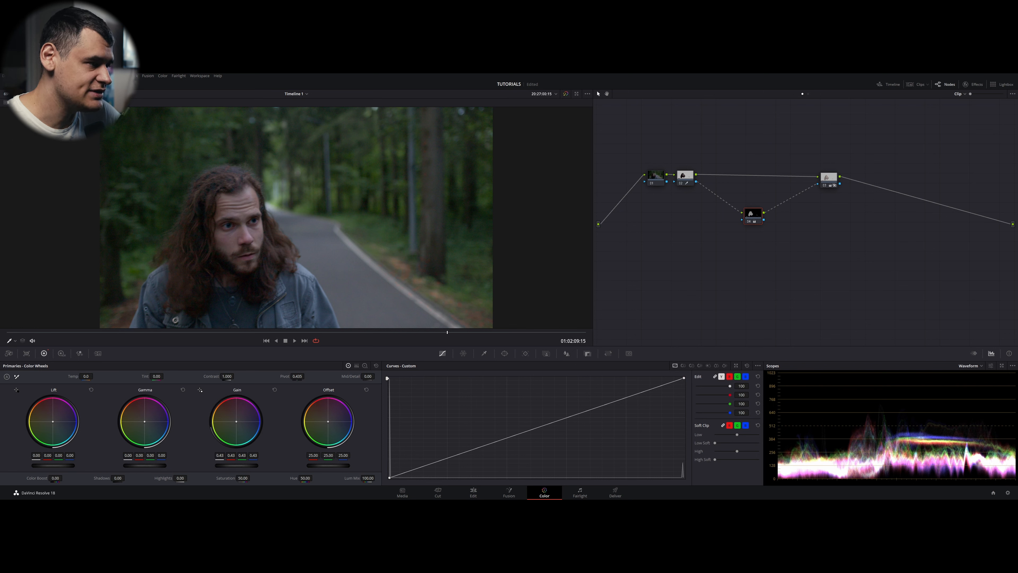
Reduce the lower matte node's gain further to 0.33 and check its matte in highlight view
click(684, 176)
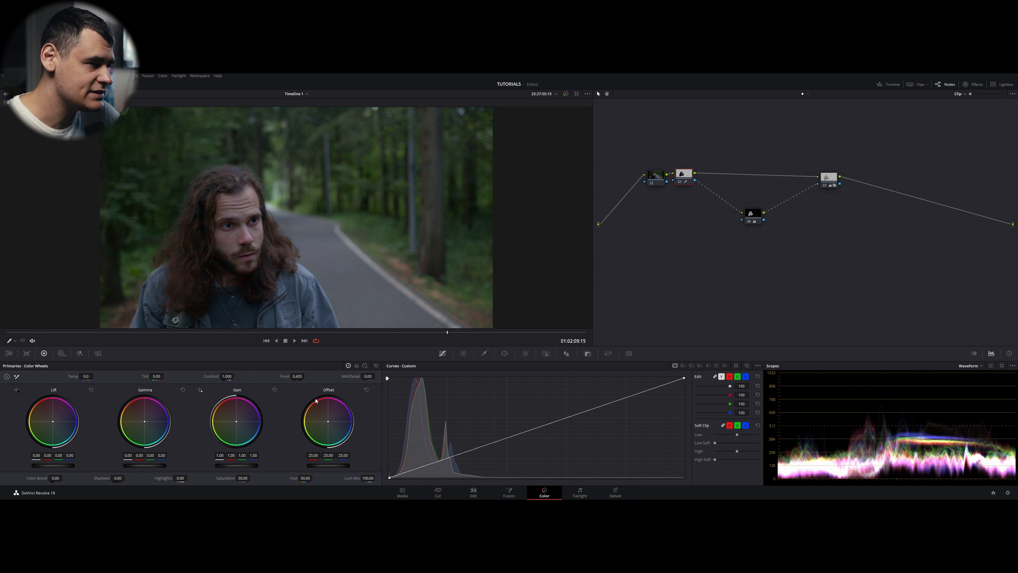
click(744, 222)
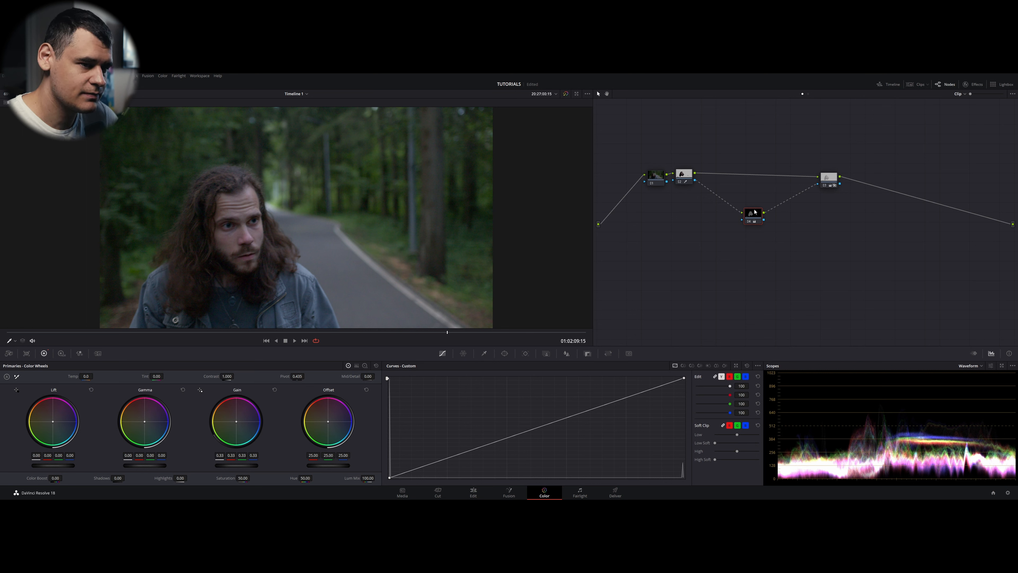
key(shift+h)
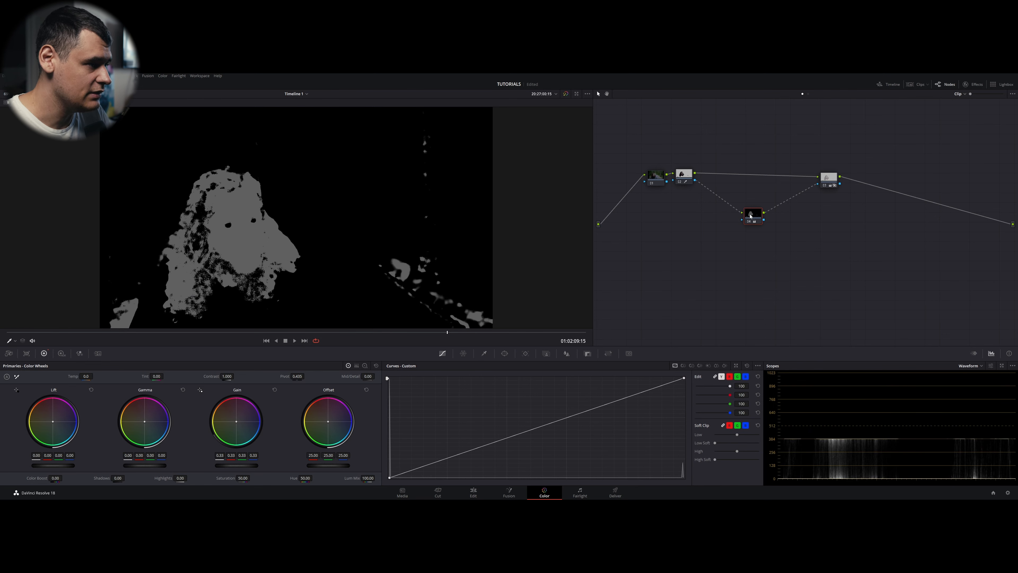
key(shift+h)
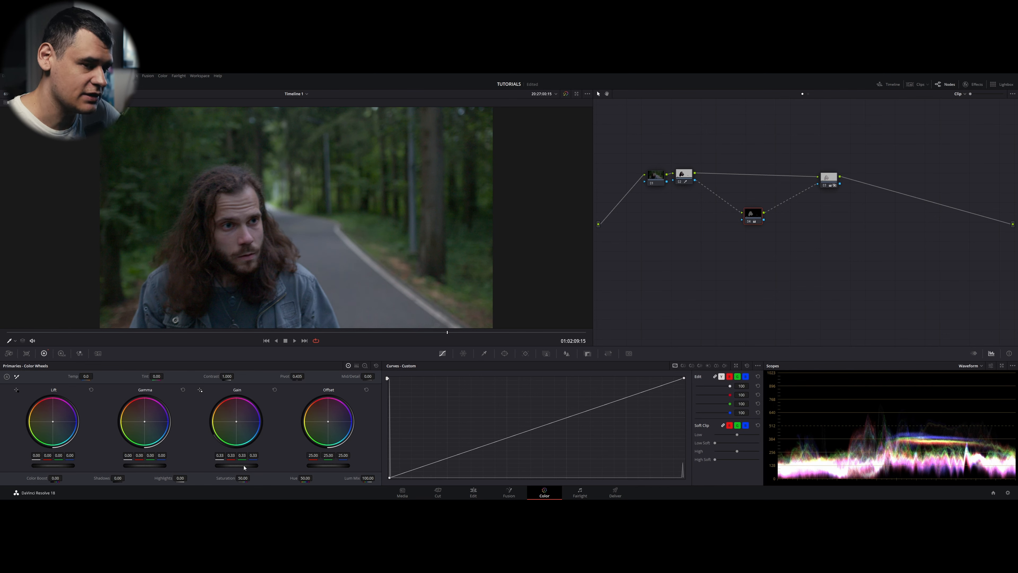
Grade the last node with gain 1.09, gamma -0.09 and contrast 1.462, and undo the stray curve point
click(827, 177)
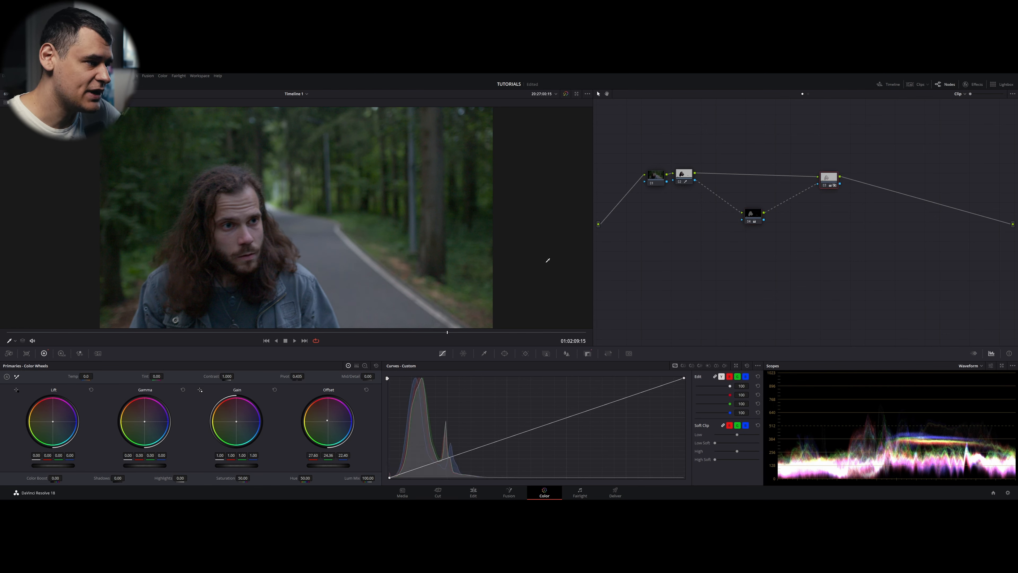
click(753, 217)
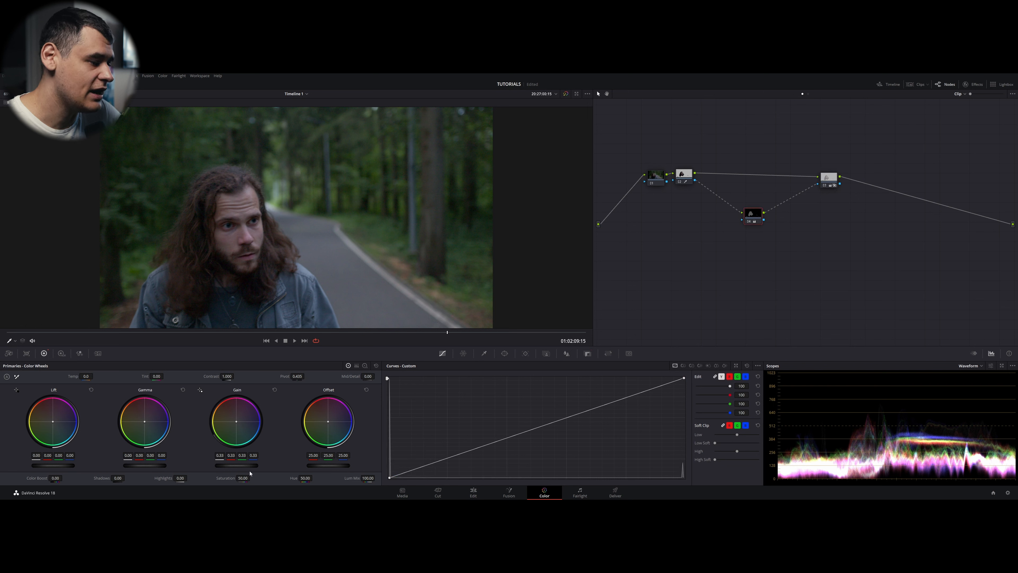
click(826, 178)
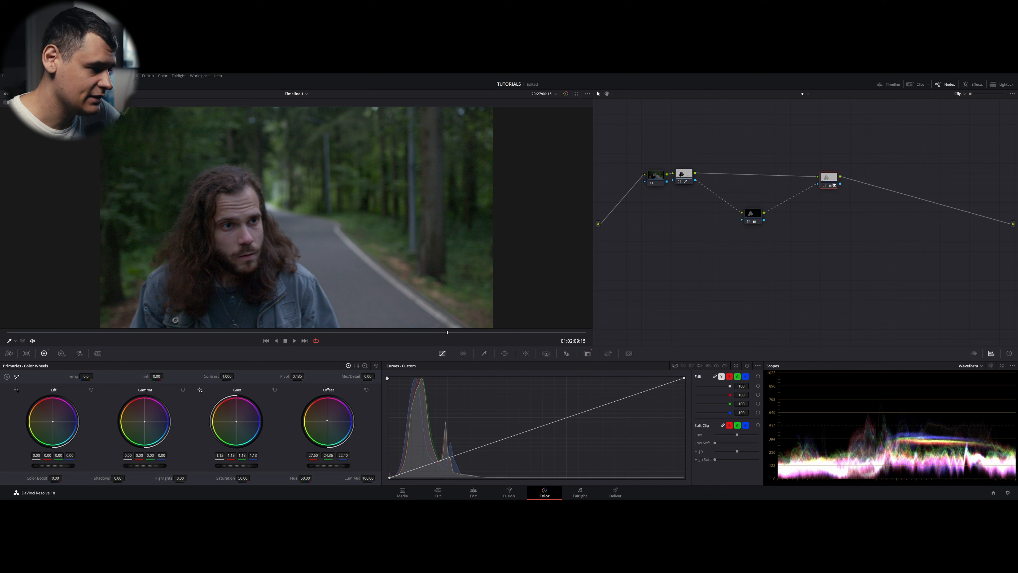
drag(237, 465, 245, 466)
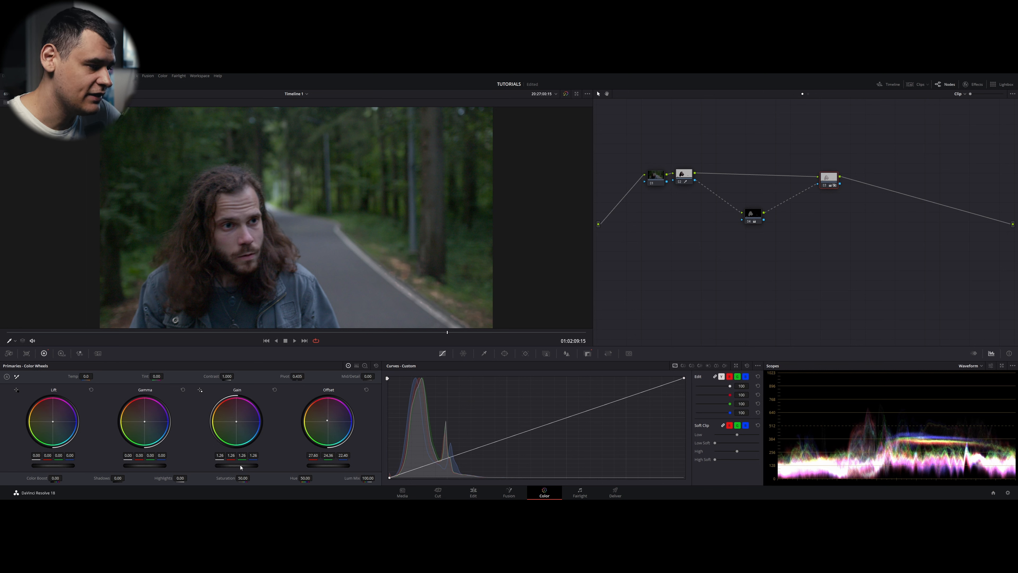
drag(240, 466, 234, 466)
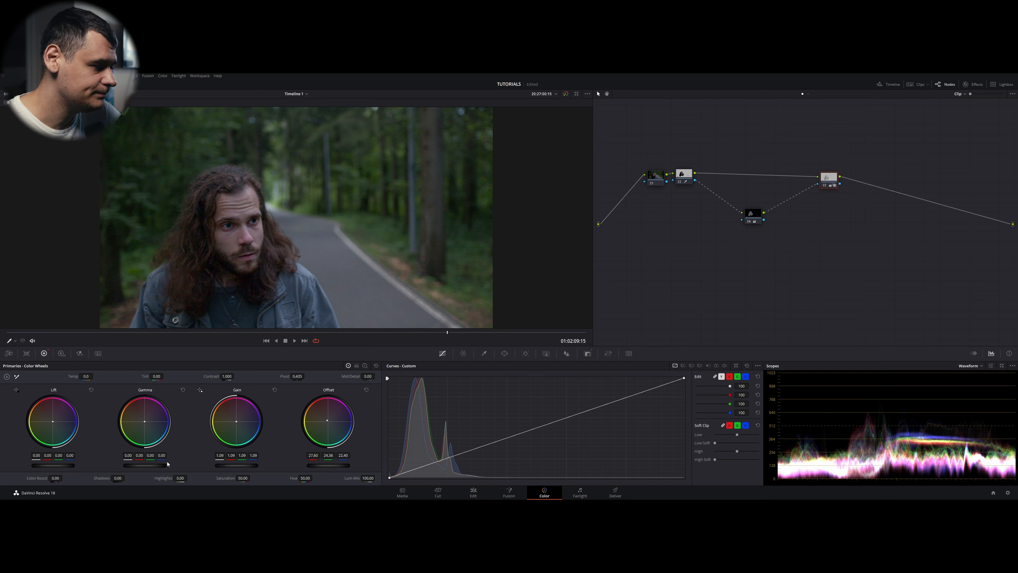
drag(145, 465, 138, 465)
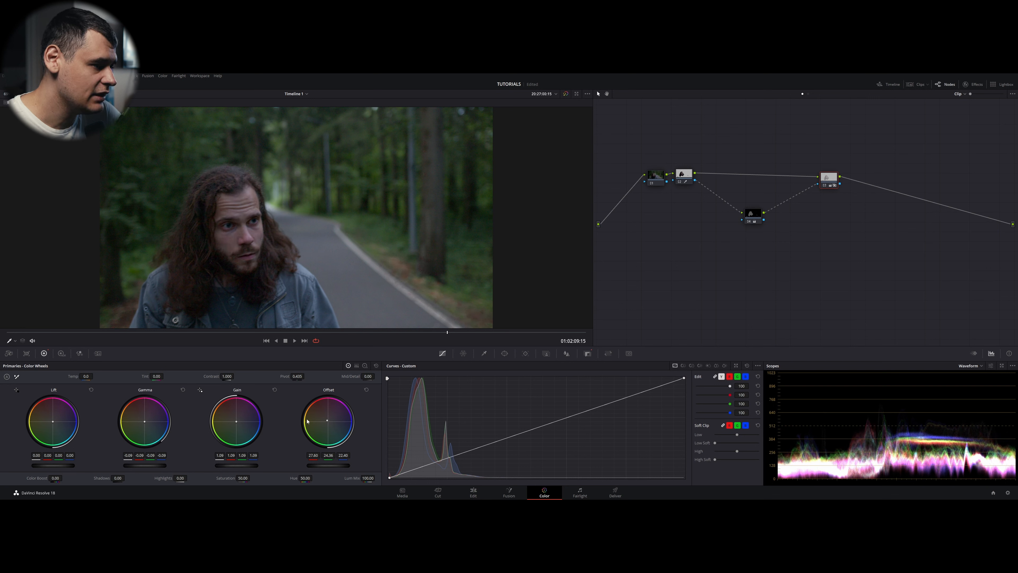
mouse_move(231, 376)
mouse_down()
mouse_move(245, 375)
mouse_move(218, 376)
mouse_up()
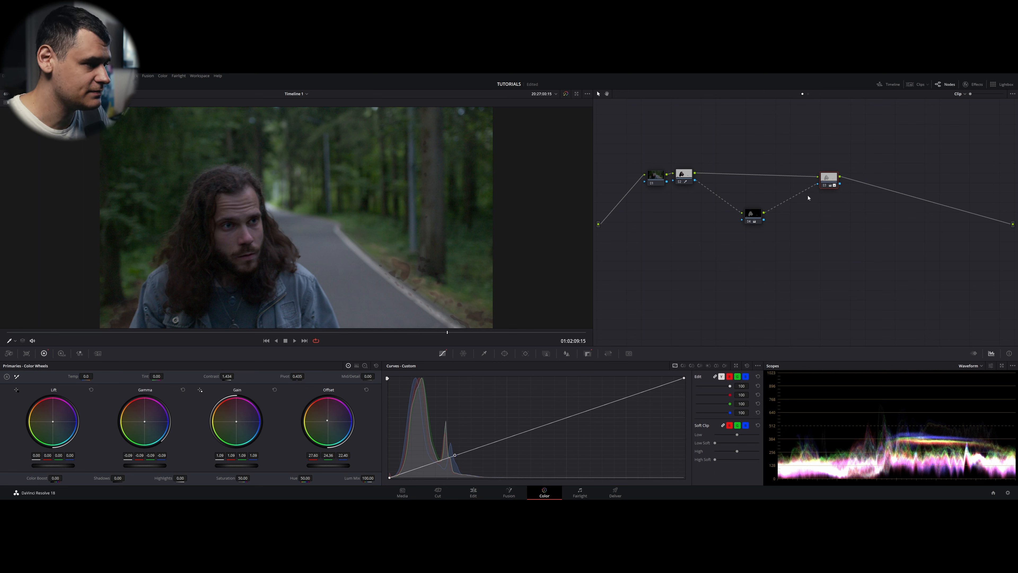
key(ctrl+z)
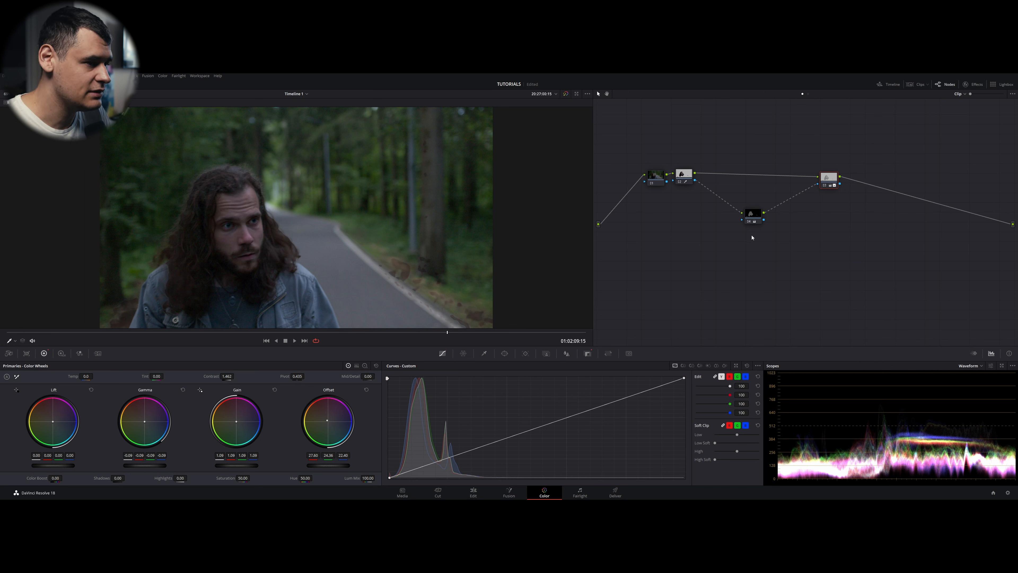
Raise the contrast of the lower matte node to 1.714
click(752, 216)
mouse_move(227, 376)
mouse_down()
mouse_move(255, 376)
mouse_move(241, 377)
mouse_up()
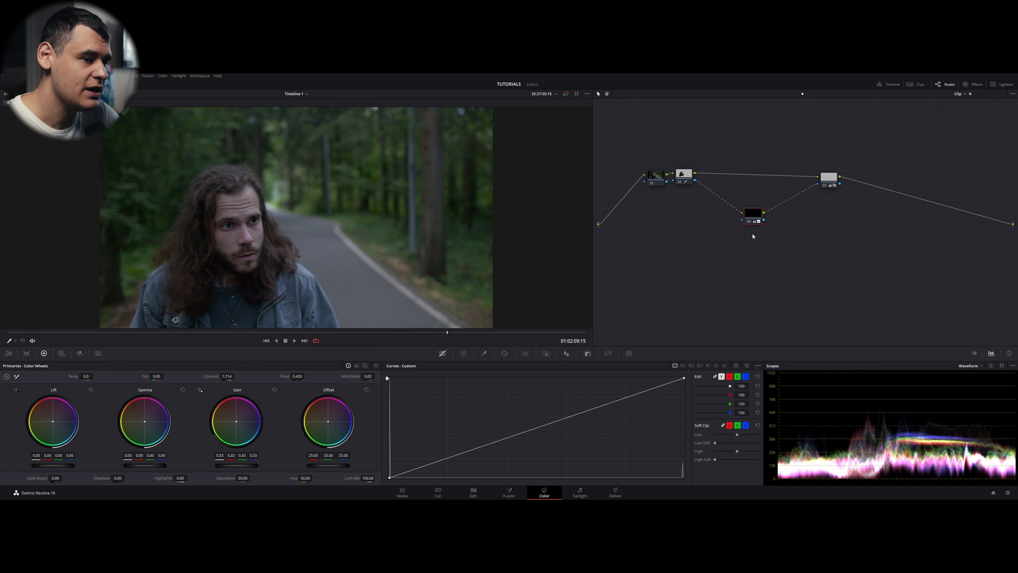
Examine the skin node's HSL qualifier, plus the Magic Mask and Key settings of the lower matte node
click(683, 174)
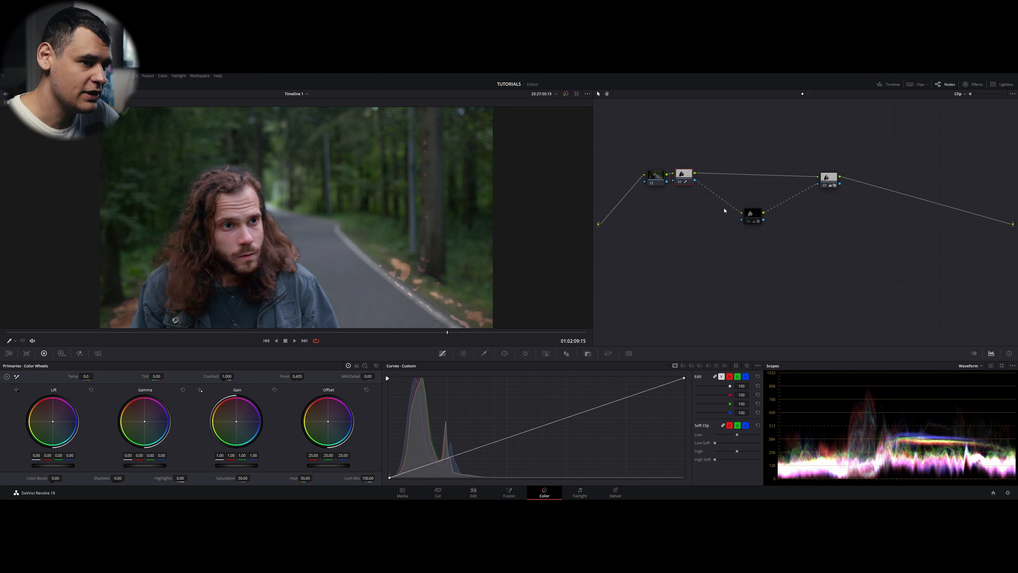
click(484, 353)
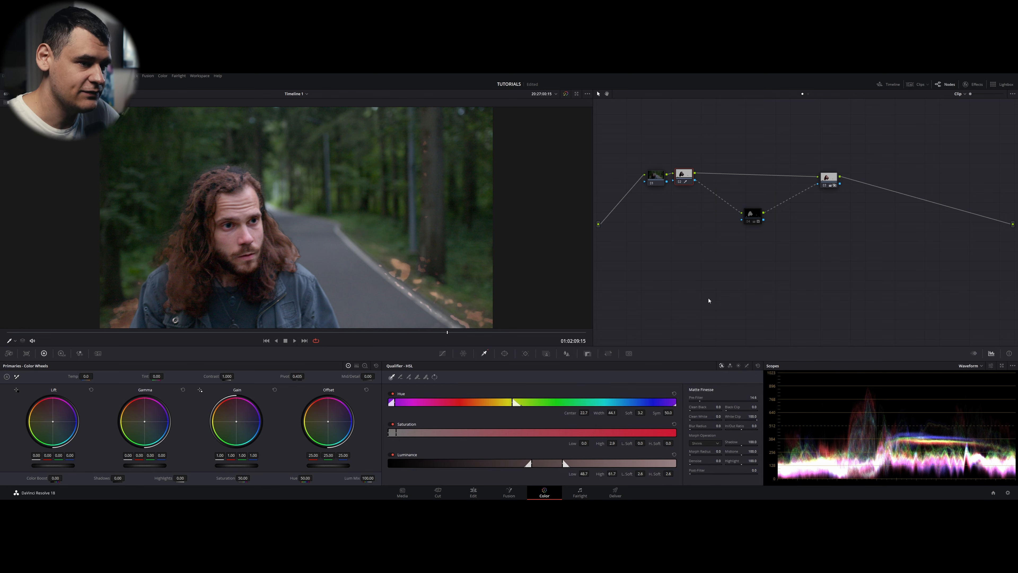
right_click(761, 213)
click(750, 214)
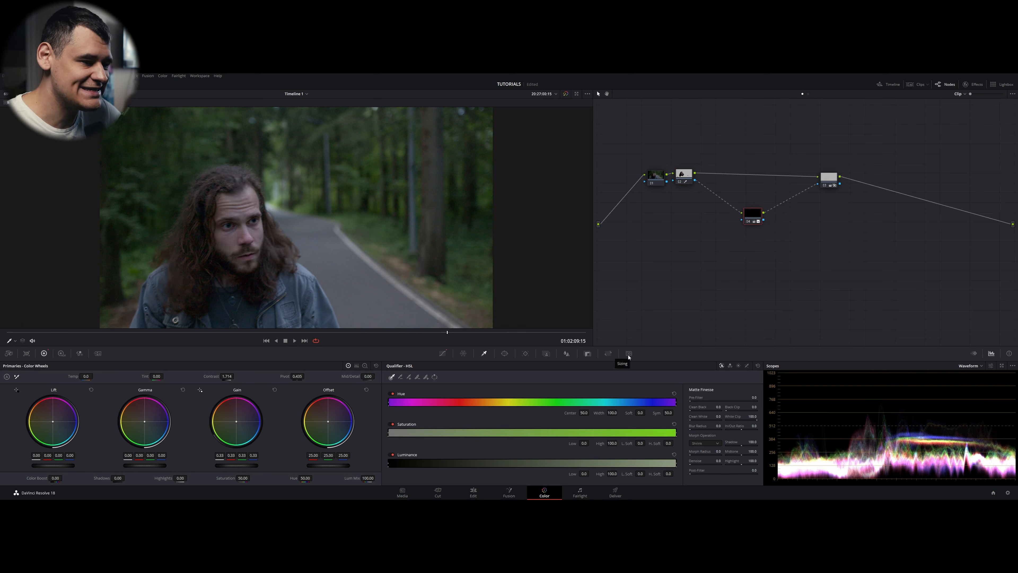
click(546, 354)
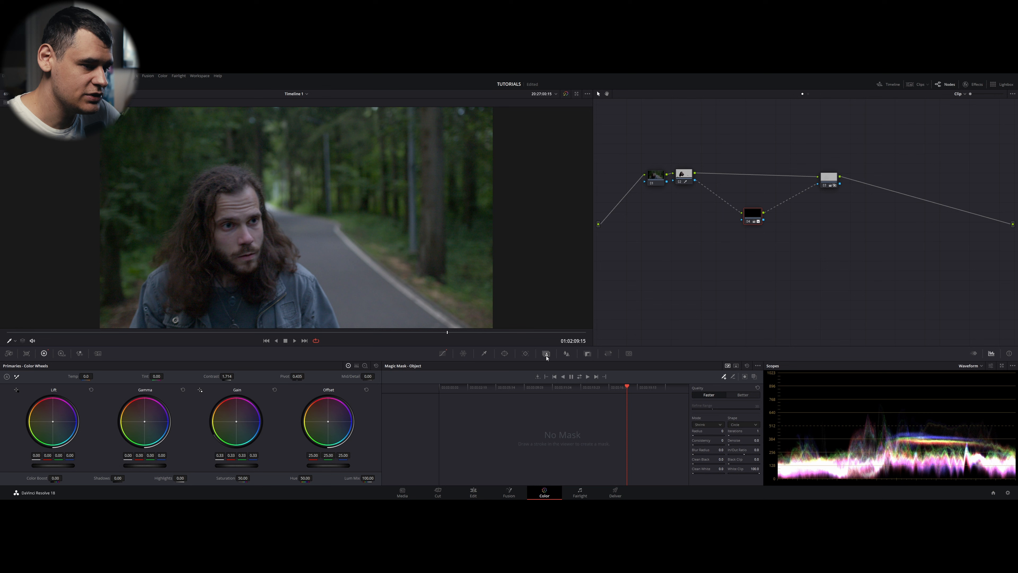
click(590, 358)
Reset all grades and nodes, and place a circular window around the man's head on the remaining node
right_click(823, 235)
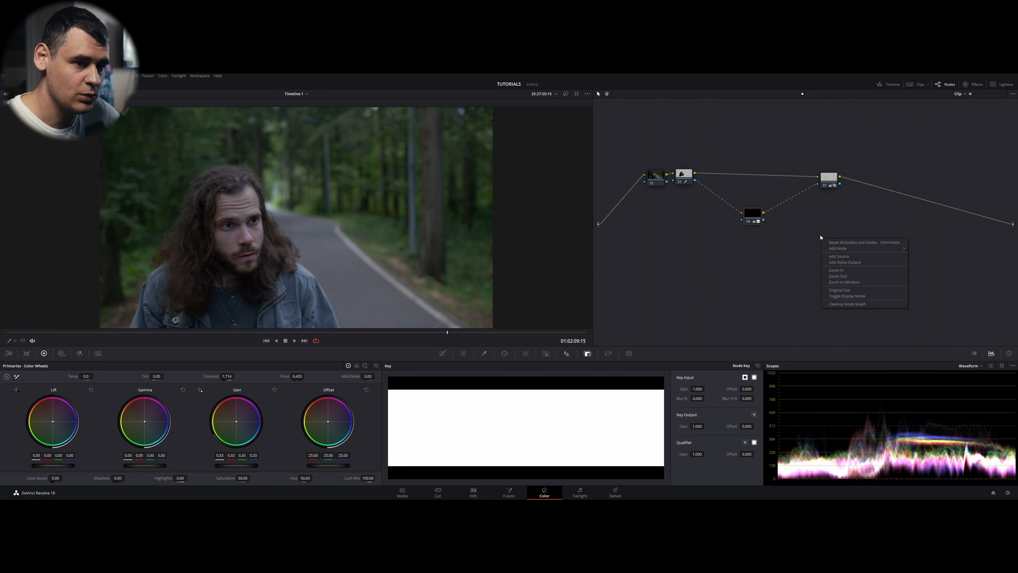
click(846, 243)
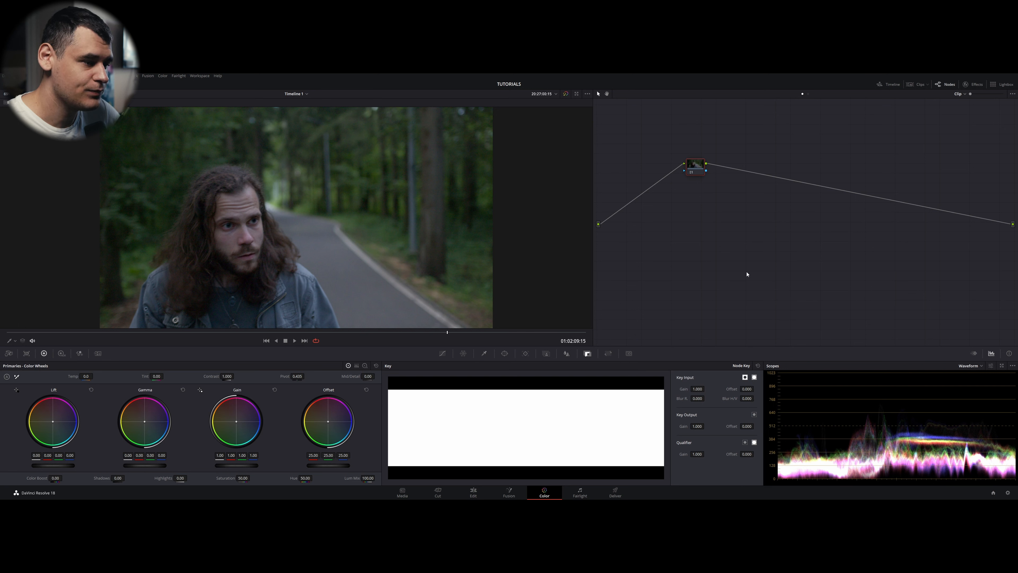
click(505, 353)
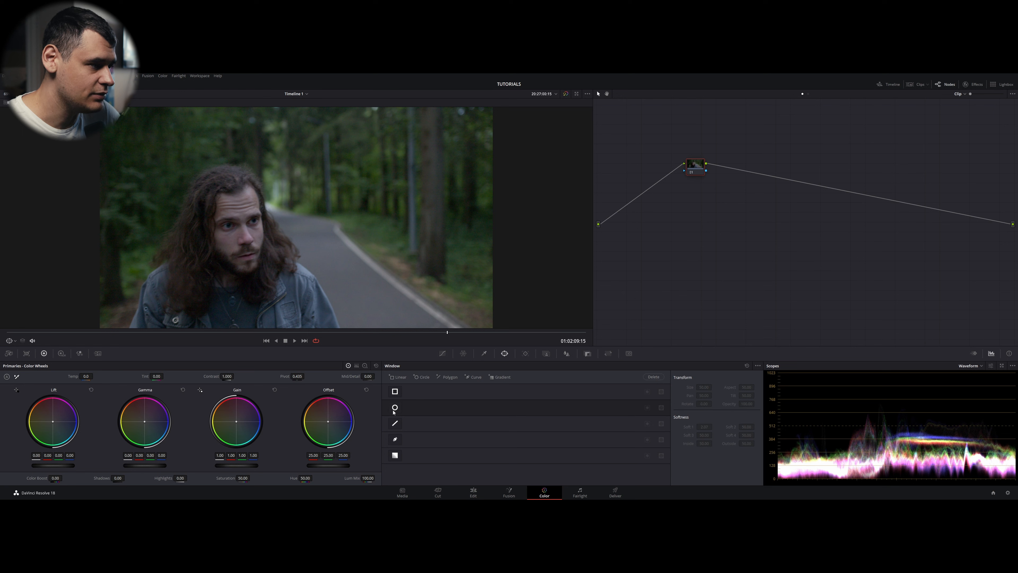
click(395, 407)
drag(294, 208, 225, 216)
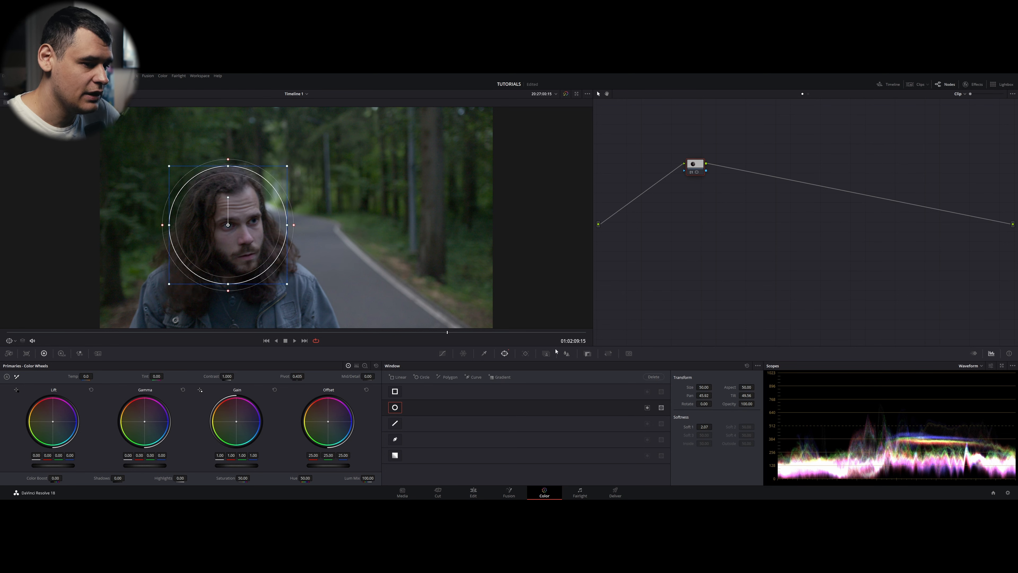
Check the circular window's matte in the Key settings and toggle the Key Input's matte/mask option
click(587, 354)
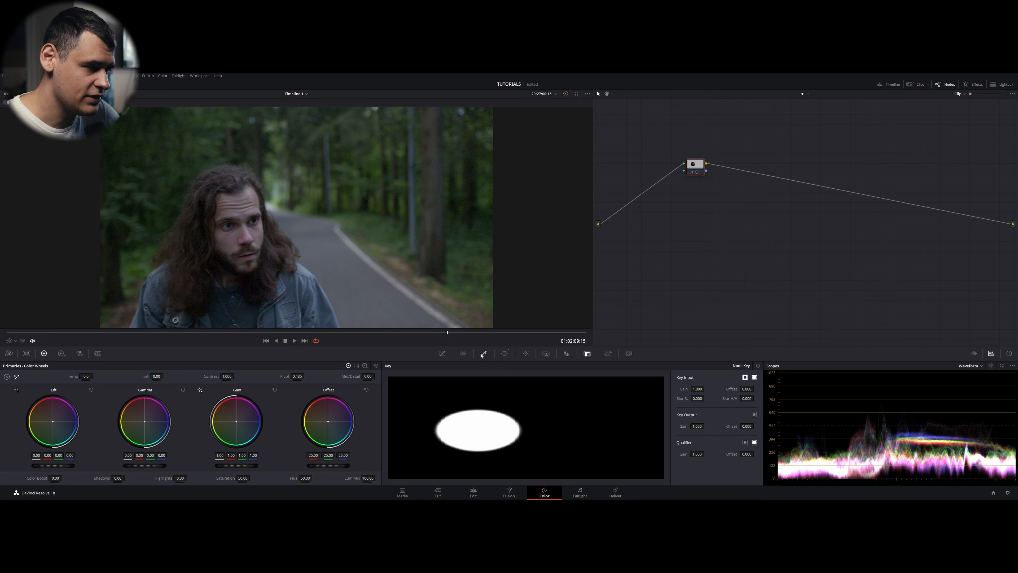
click(504, 352)
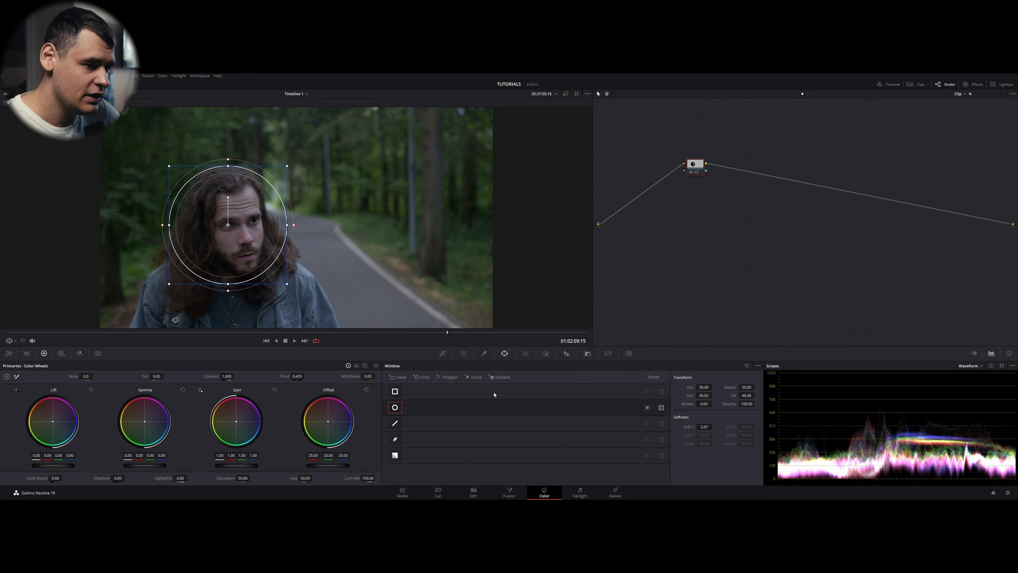
click(588, 353)
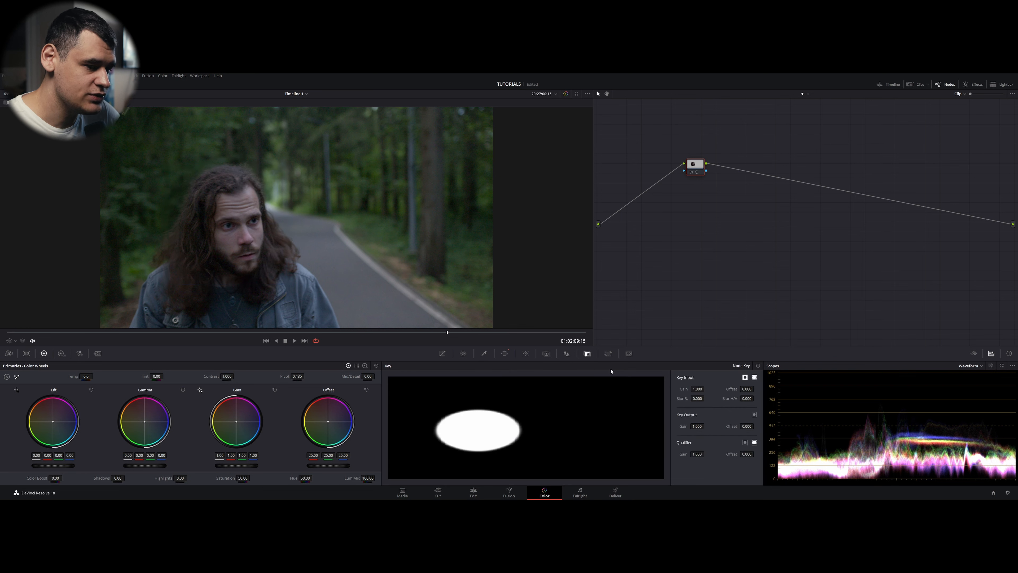
click(745, 379)
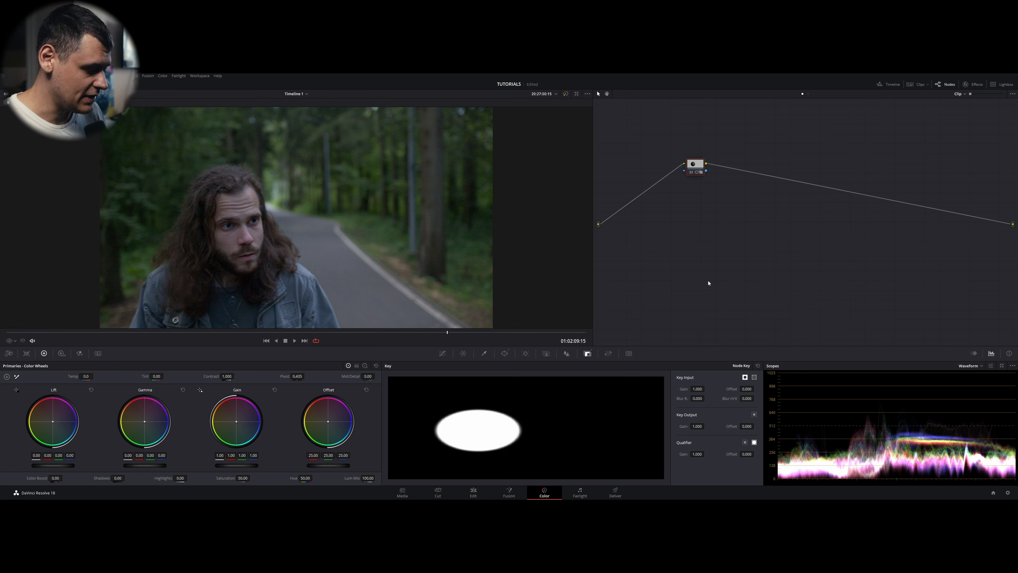
Add an outside node after the circular window node and compare the keys of the two nodes
key(alt+o)
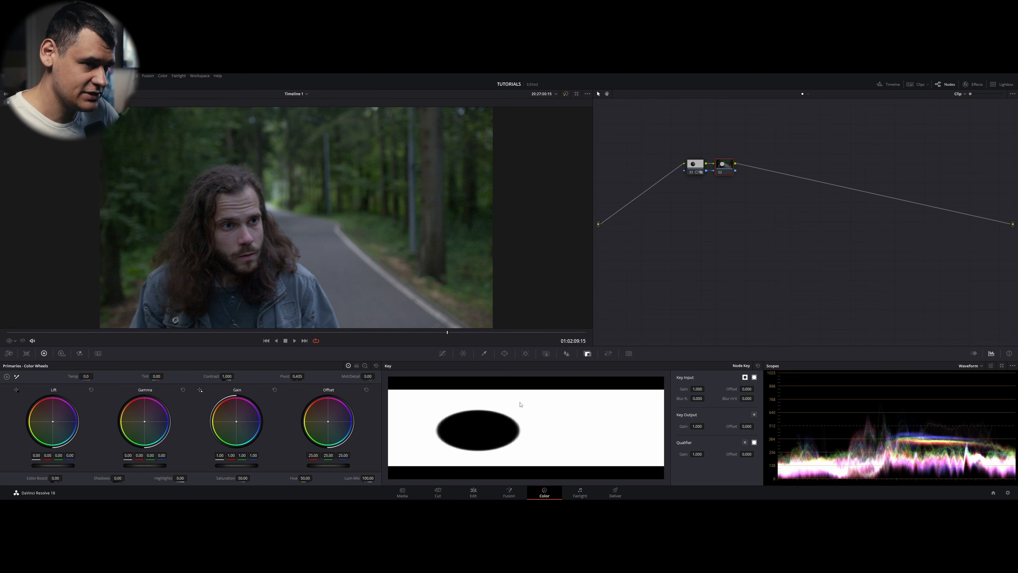
click(696, 170)
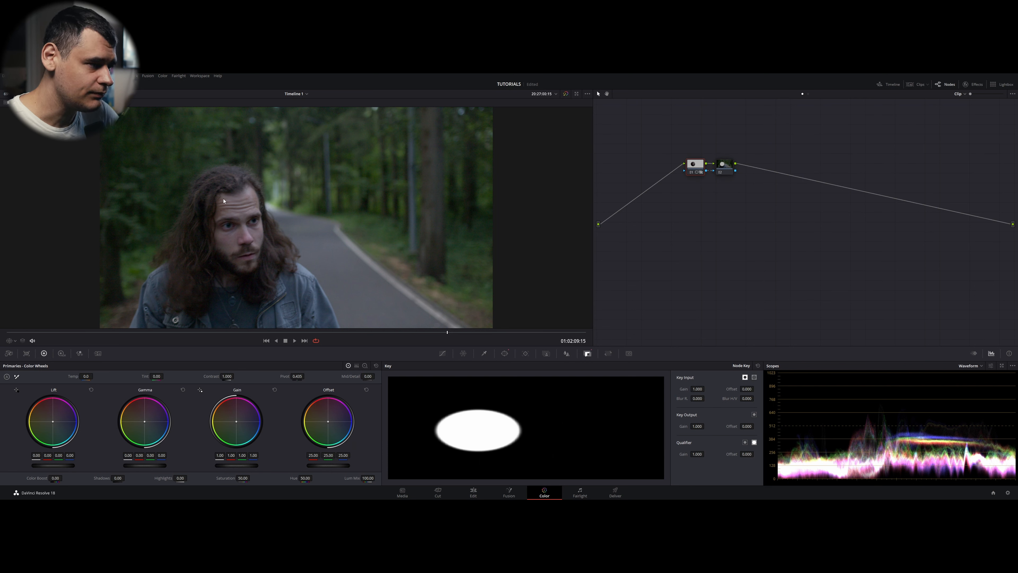
click(719, 173)
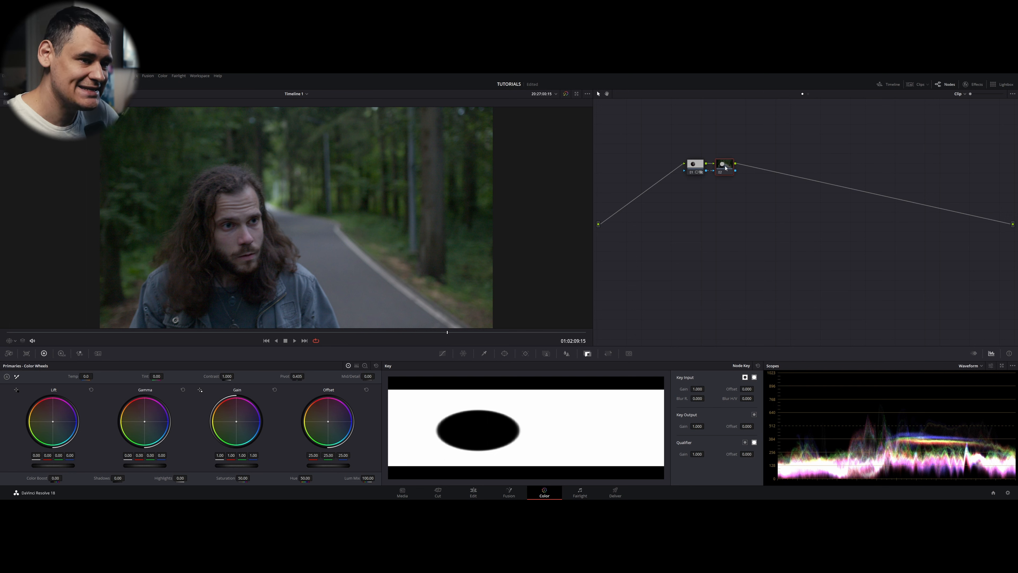
Reset all grades and nodes, and apply a warm brown film-look LUT from the LUT library to the single node
right_click(724, 205)
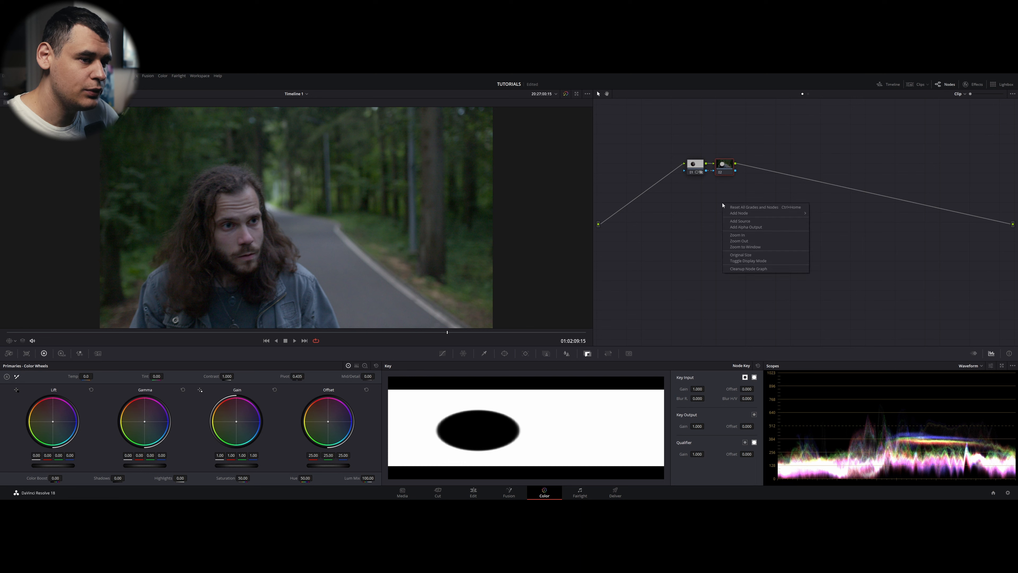
click(727, 273)
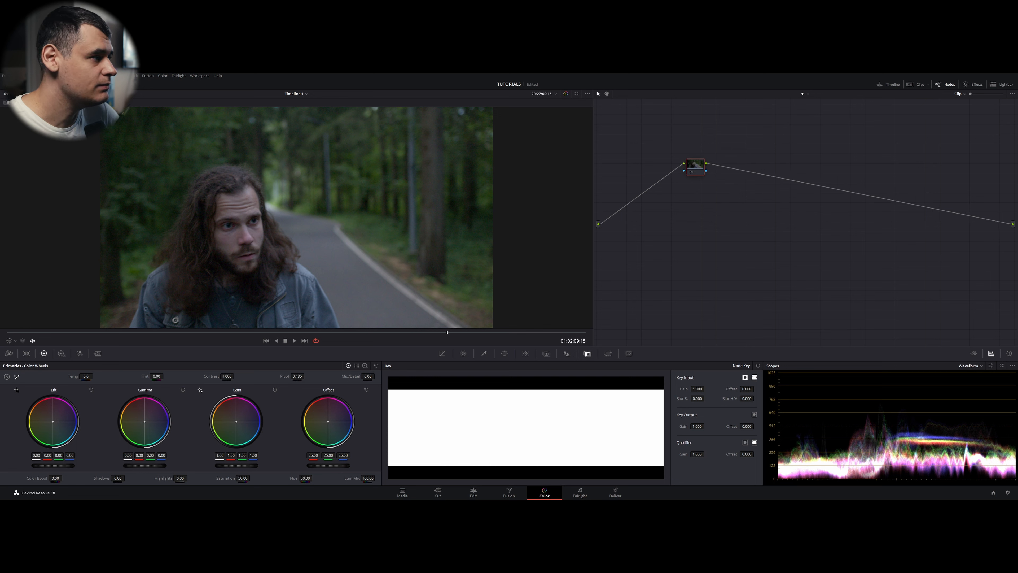
click(56, 84)
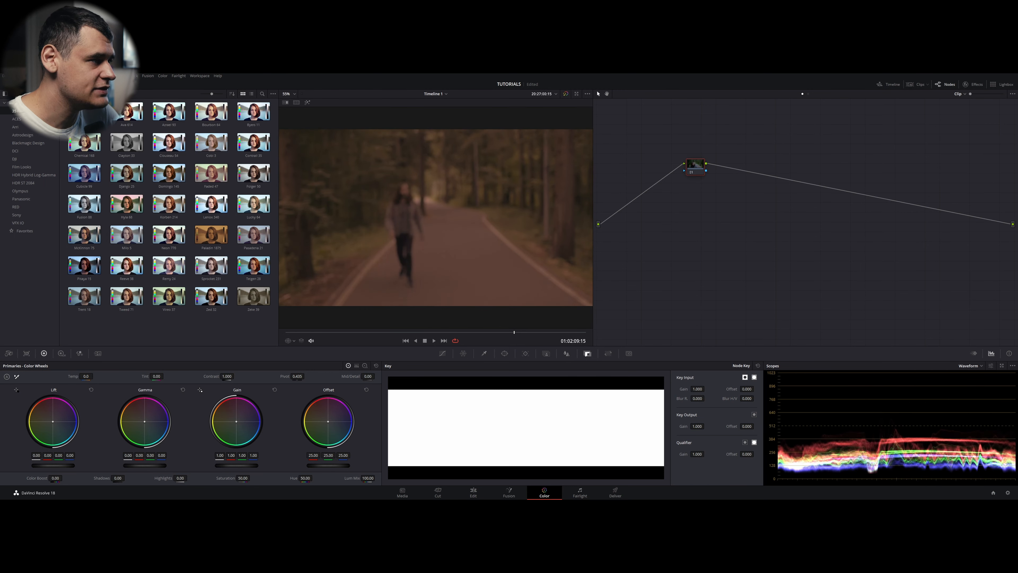
drag(84, 116, 694, 165)
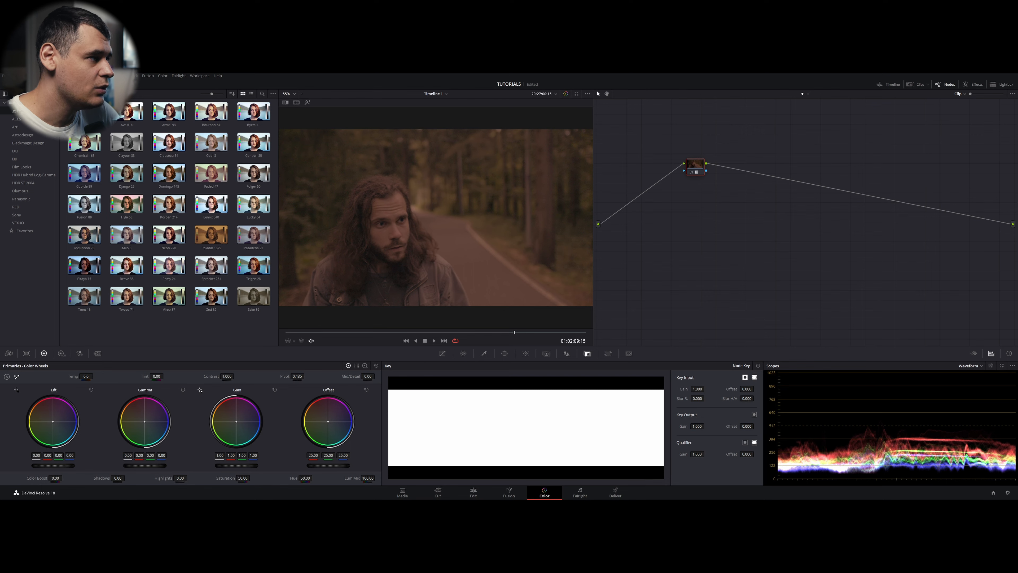
click(42, 84)
Move the LUT node closer to the graph's output and set its Key Output gain to 0.418
drag(700, 171, 899, 159)
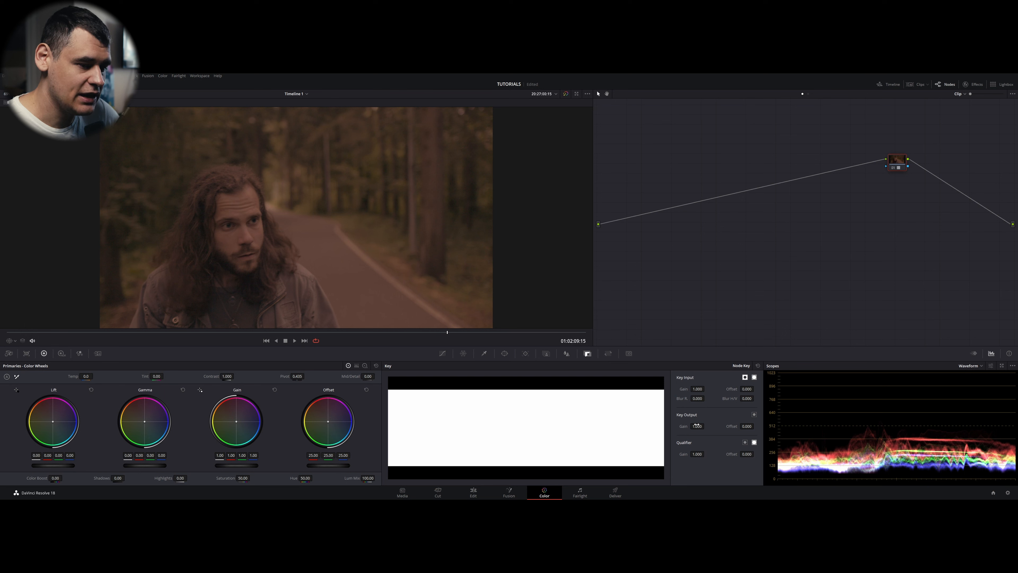
drag(697, 426, 706, 425)
Toggle the Key Output inversion of the LUT node on and off repeatedly to compare the look's strength
click(754, 415)
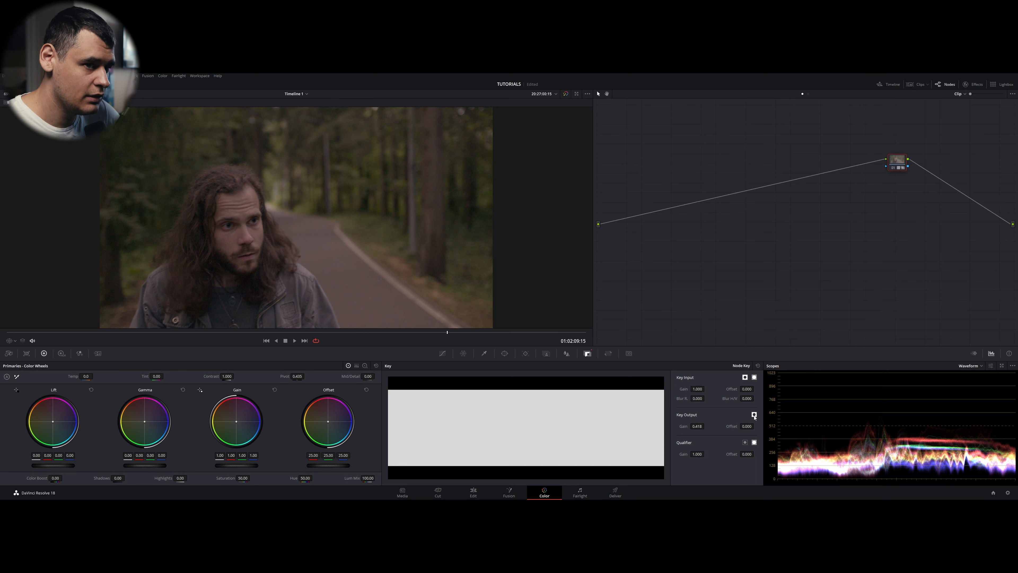
click(754, 414)
click(754, 415)
click(754, 414)
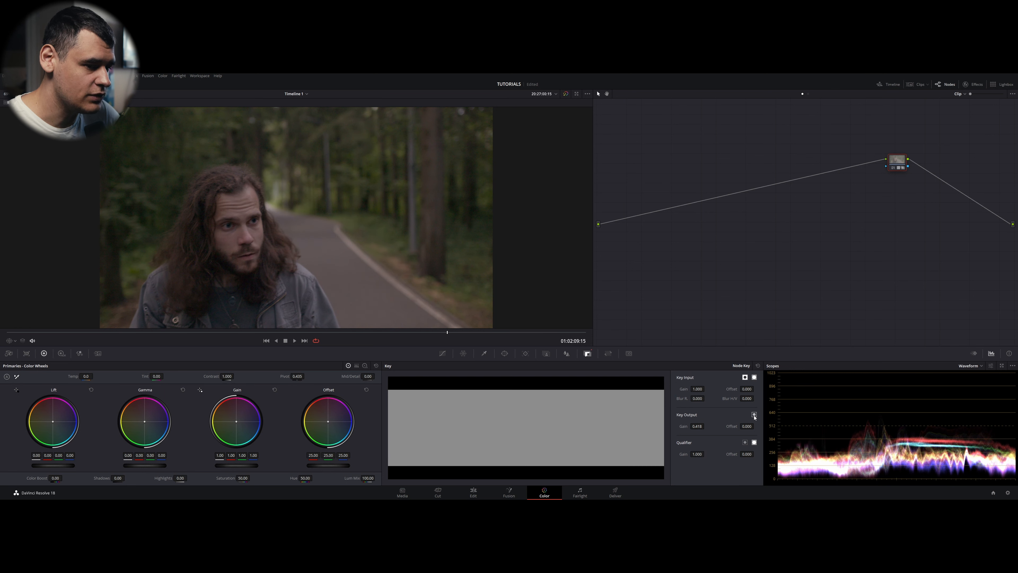
click(754, 415)
click(754, 415)
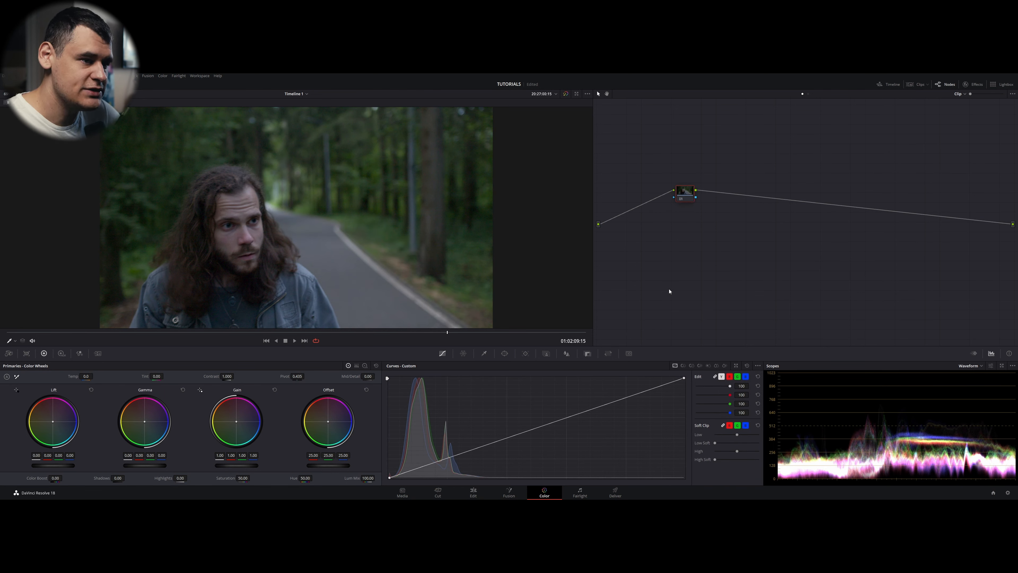
mouse_move(687, 198)
mouse_down()
mouse_move(685, 217)
mouse_move(684, 194)
mouse_up()
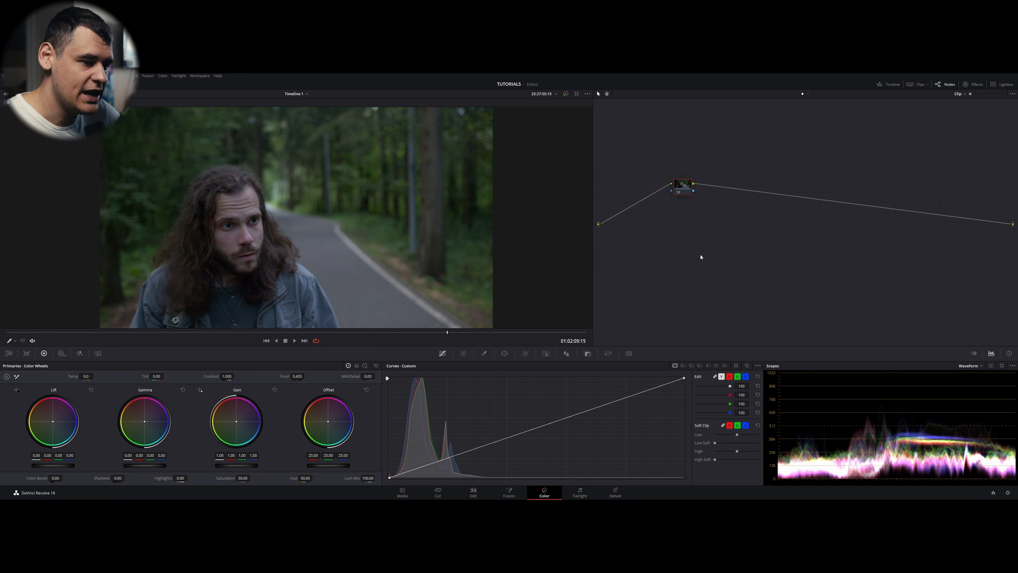
click(589, 354)
click(443, 353)
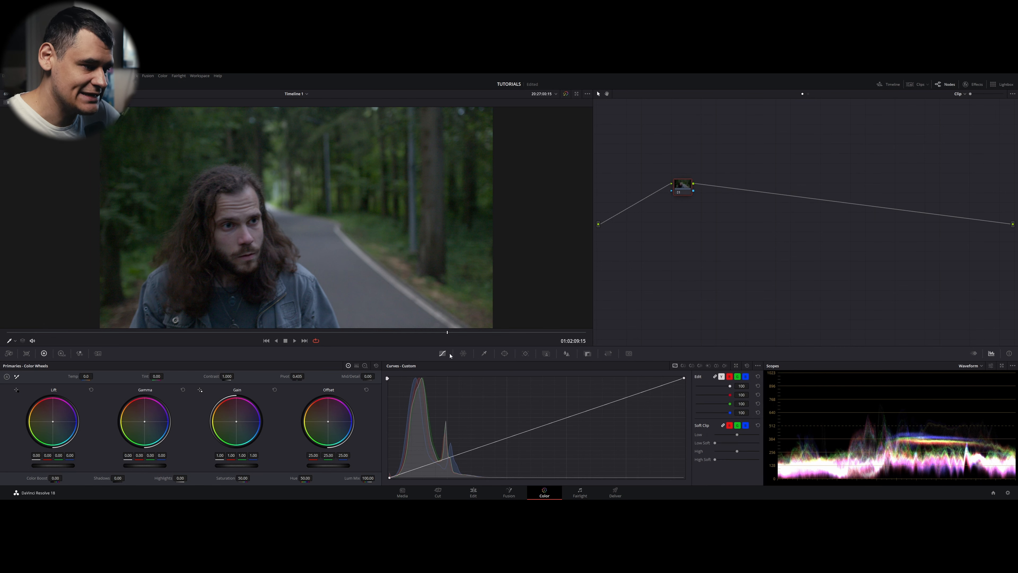